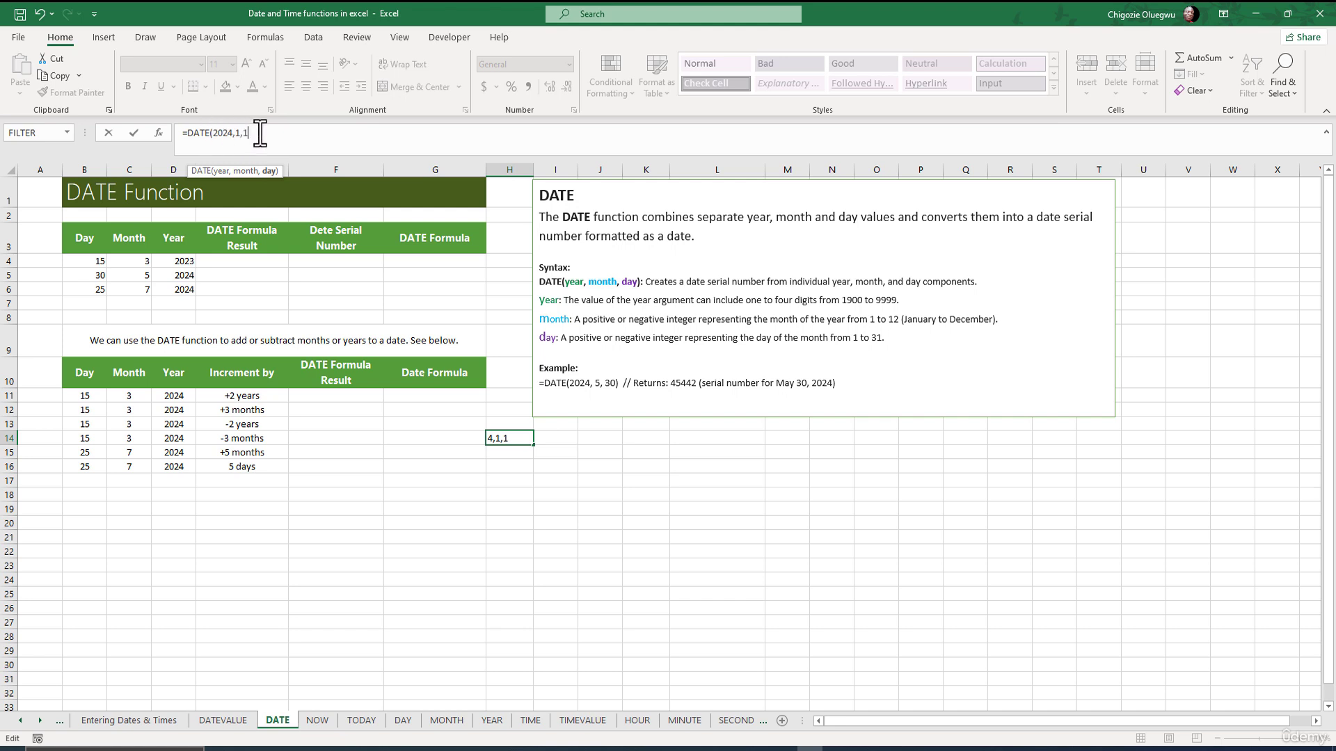
Finish the DATE formula in H14 and format it as General to show serial 45292.
type(")")
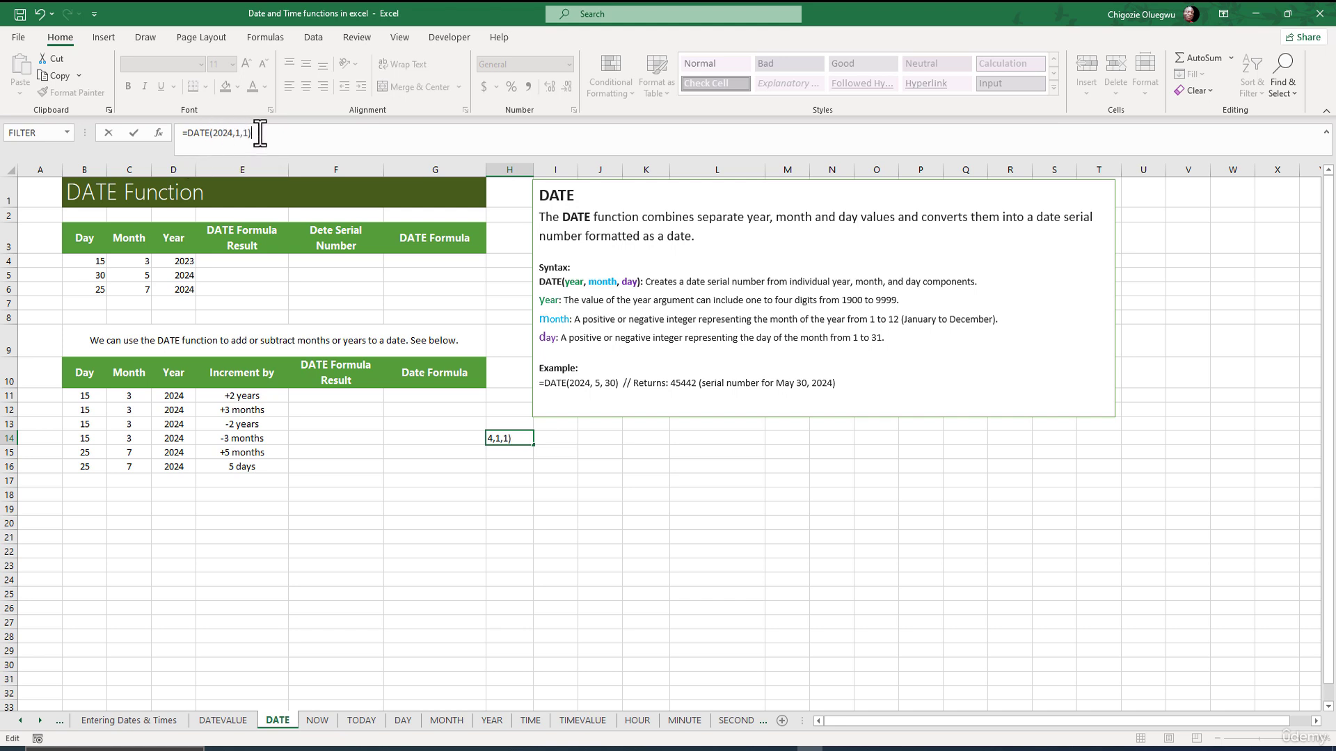
key("Return")
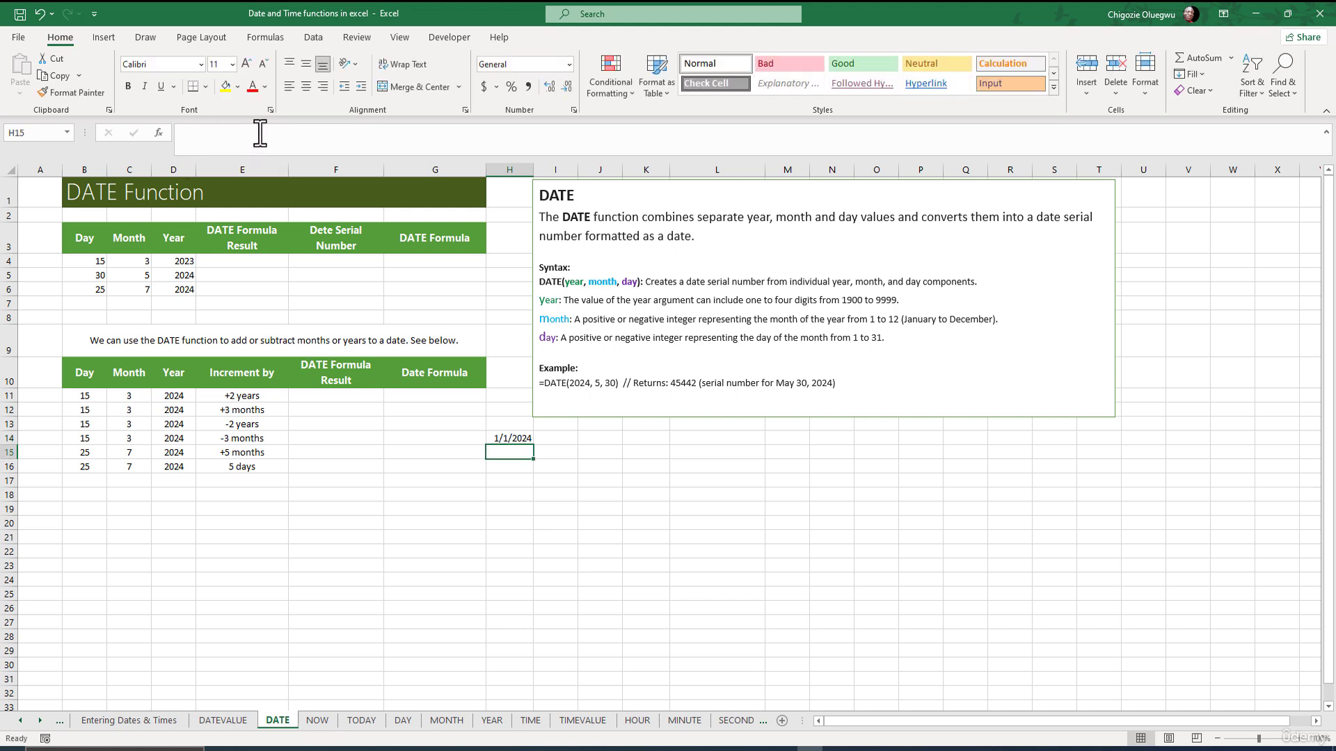
left_click(509, 438)
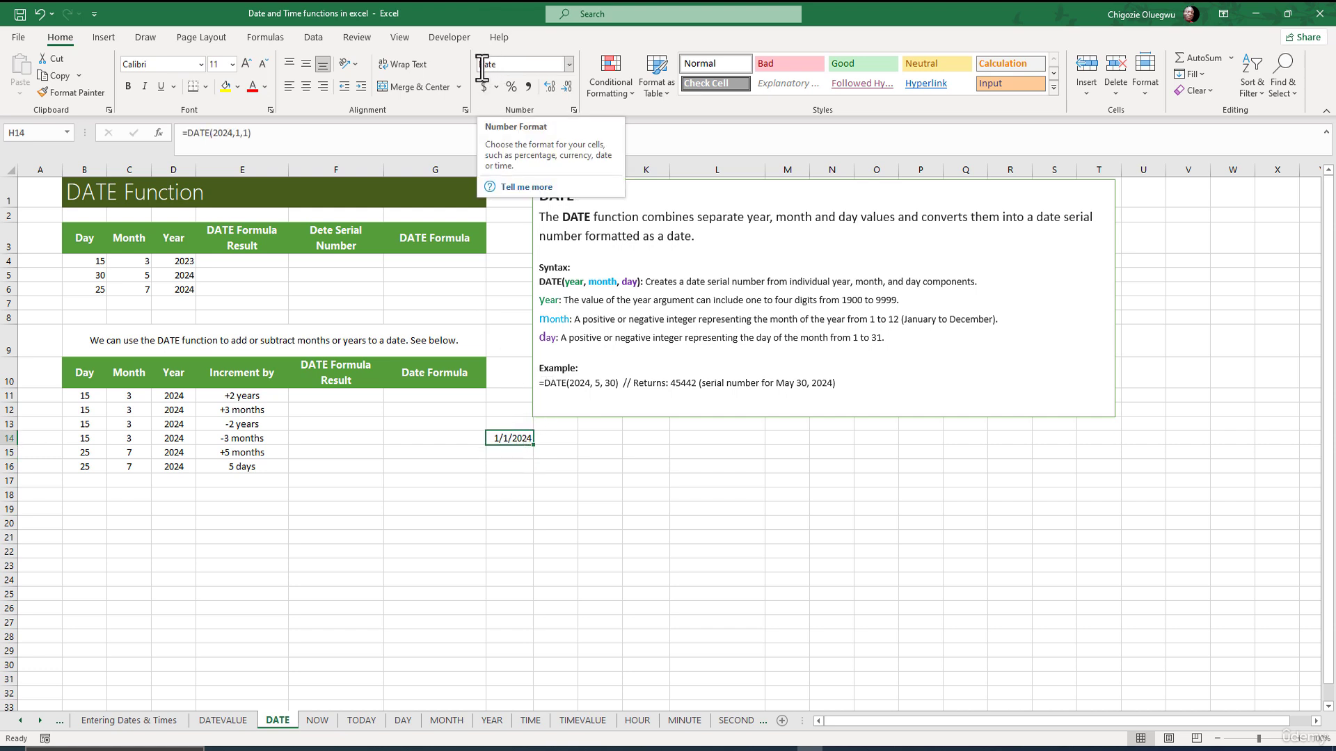
left_click(521, 464)
left_click(513, 438)
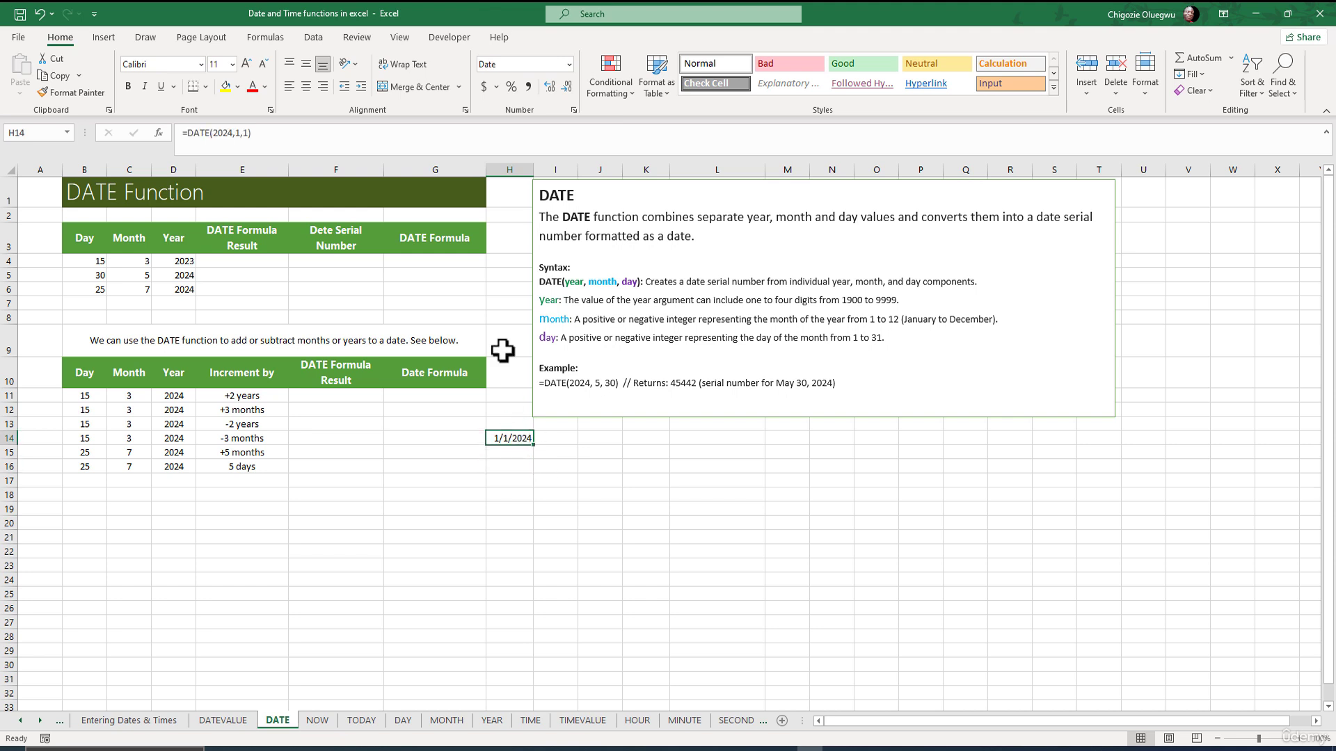
left_click(567, 68)
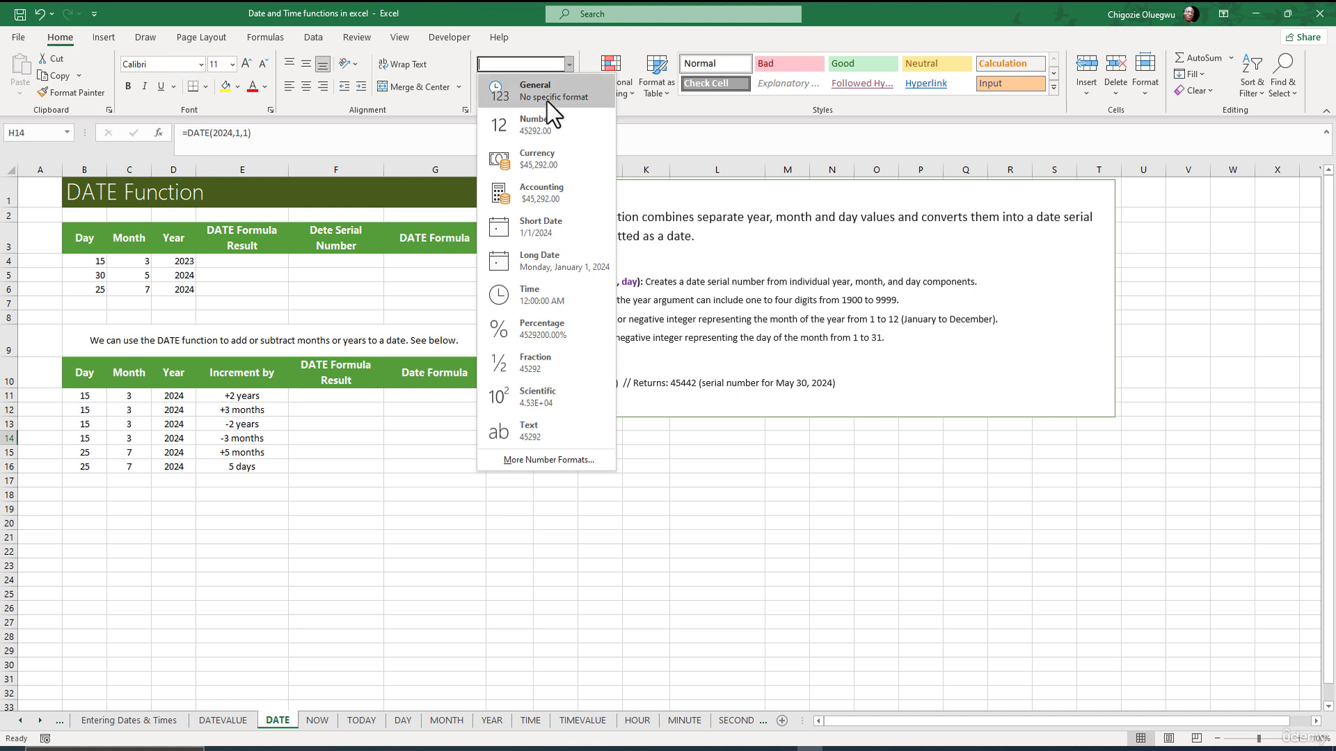
left_click(555, 97)
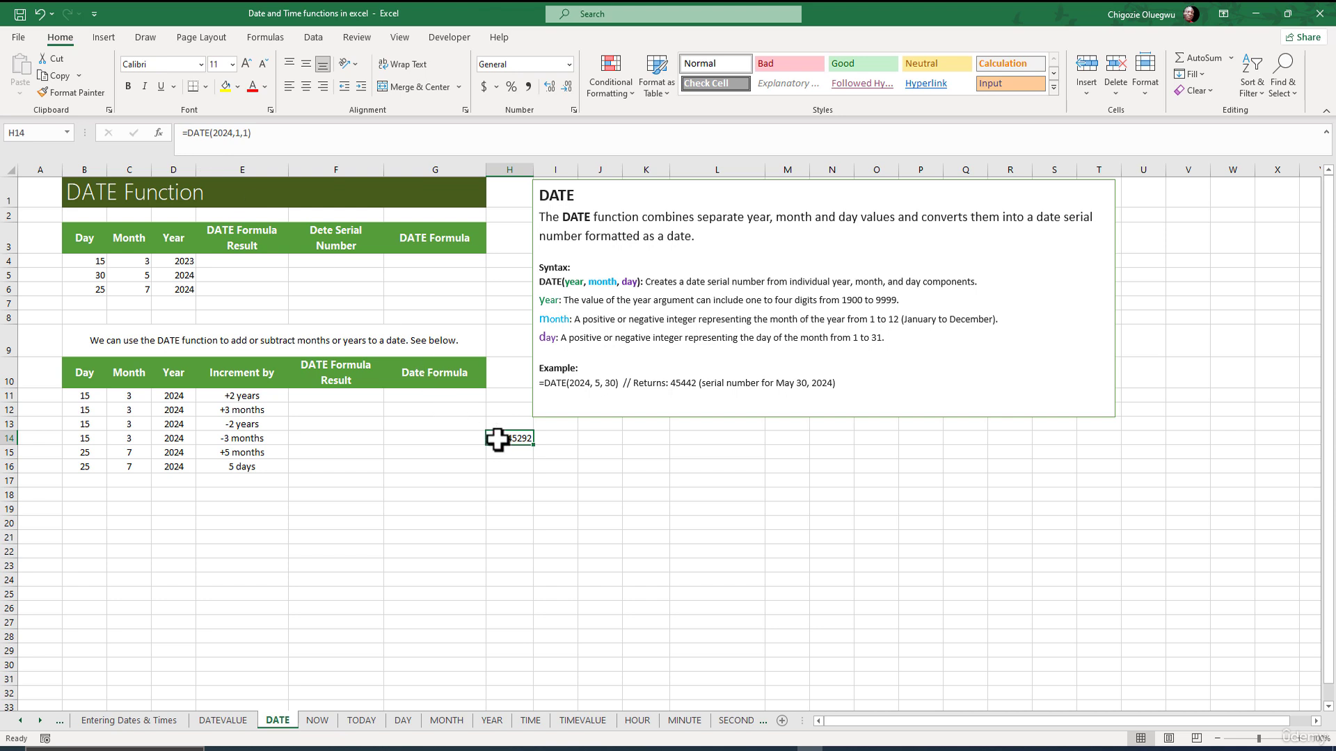
left_click(549, 439)
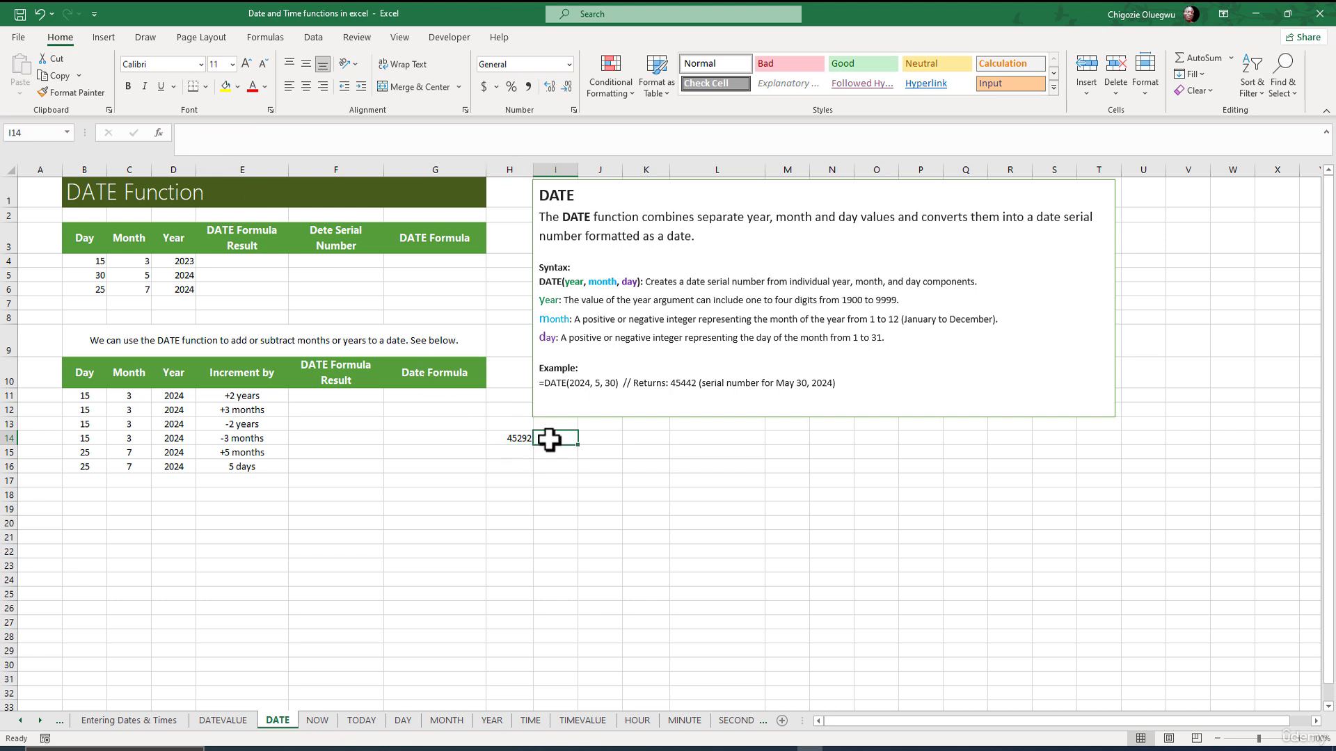
Enter =DATE(2024,5,30) in I14 and format it as General, showing 45442.
type("=")
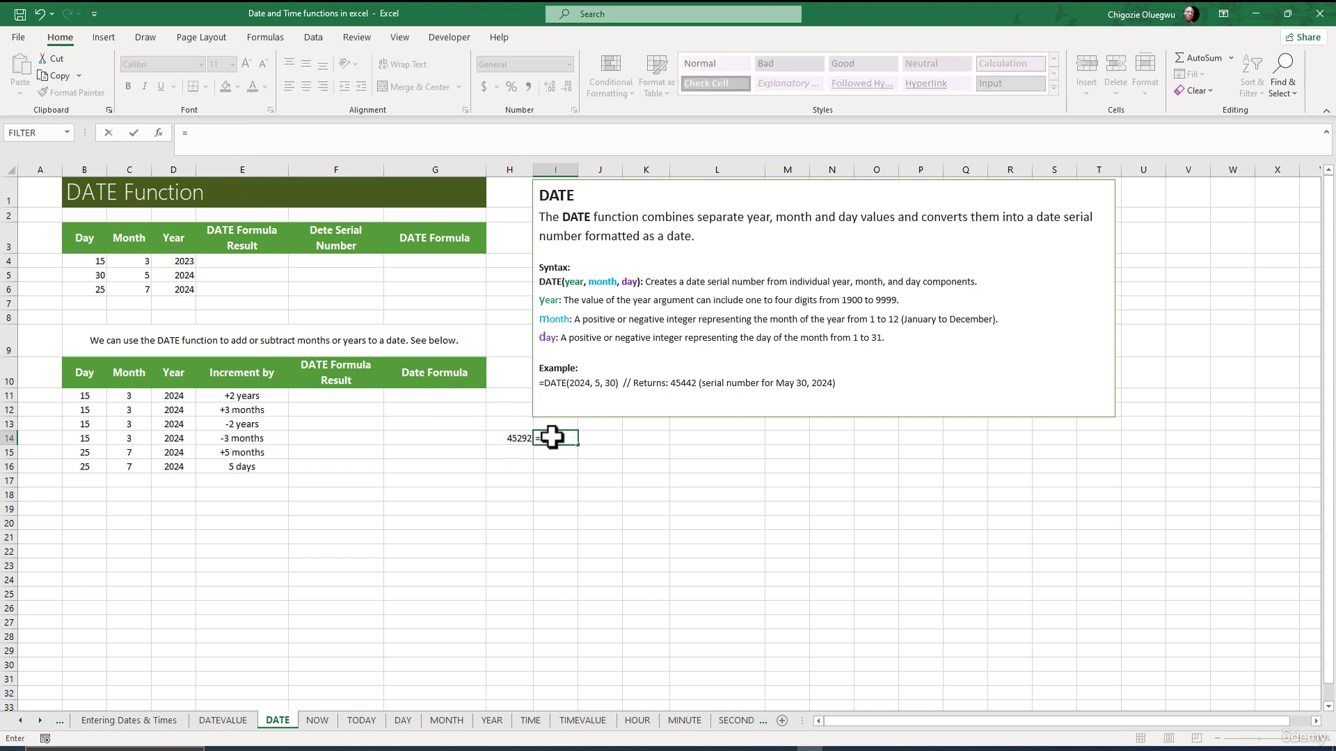
type("DATE(2024,5,30")
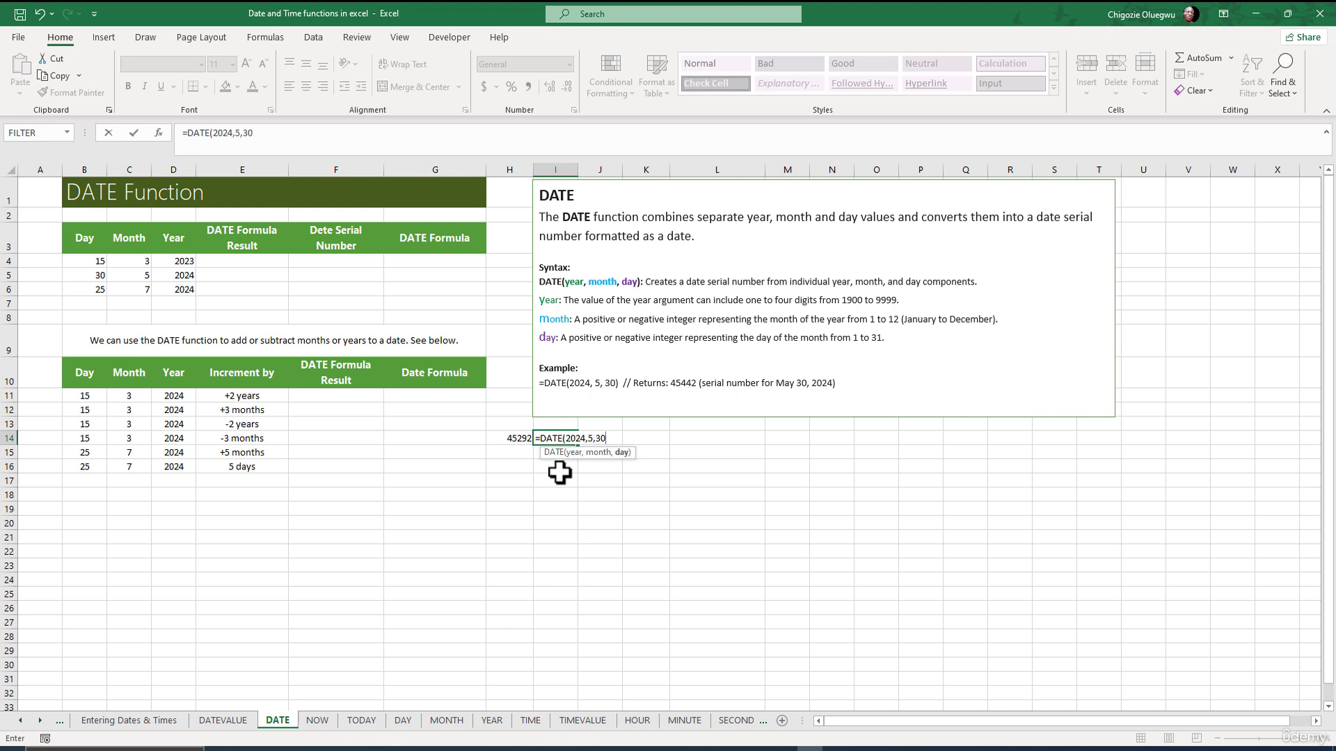
type(")")
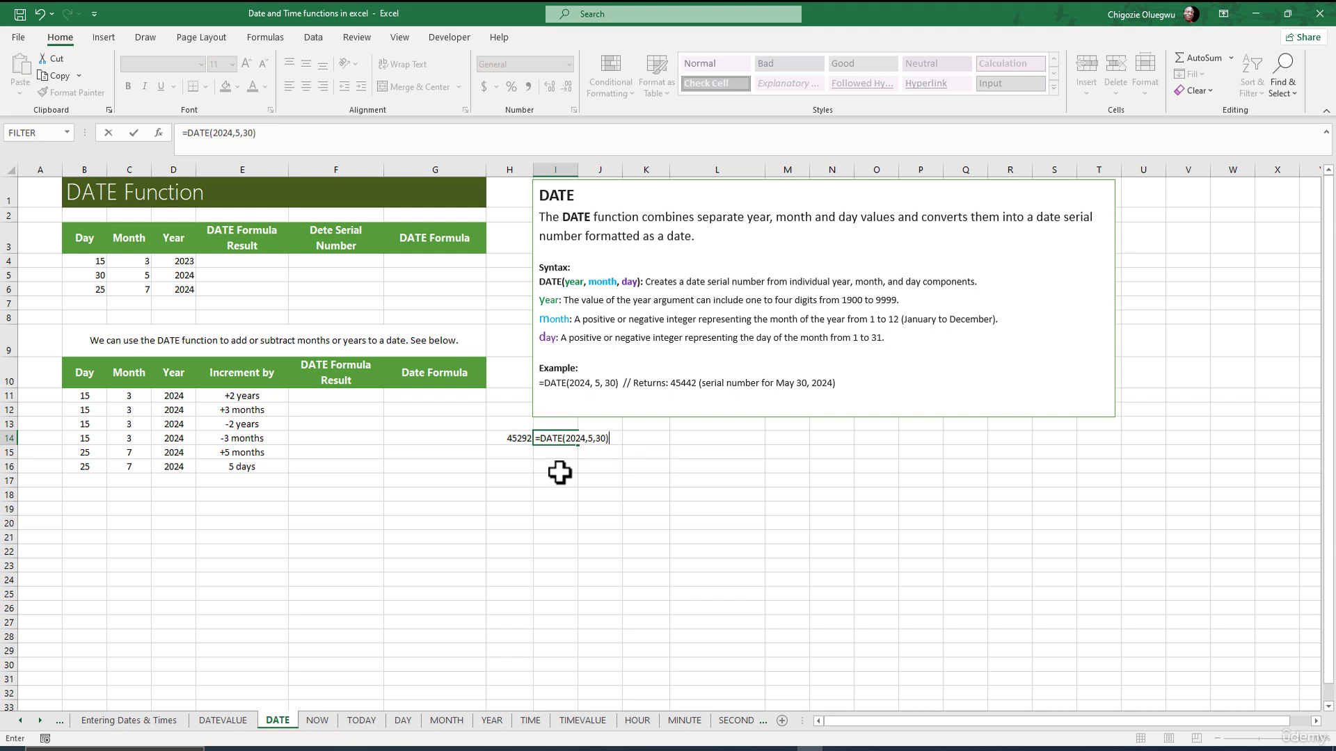
key("ctrl+Return")
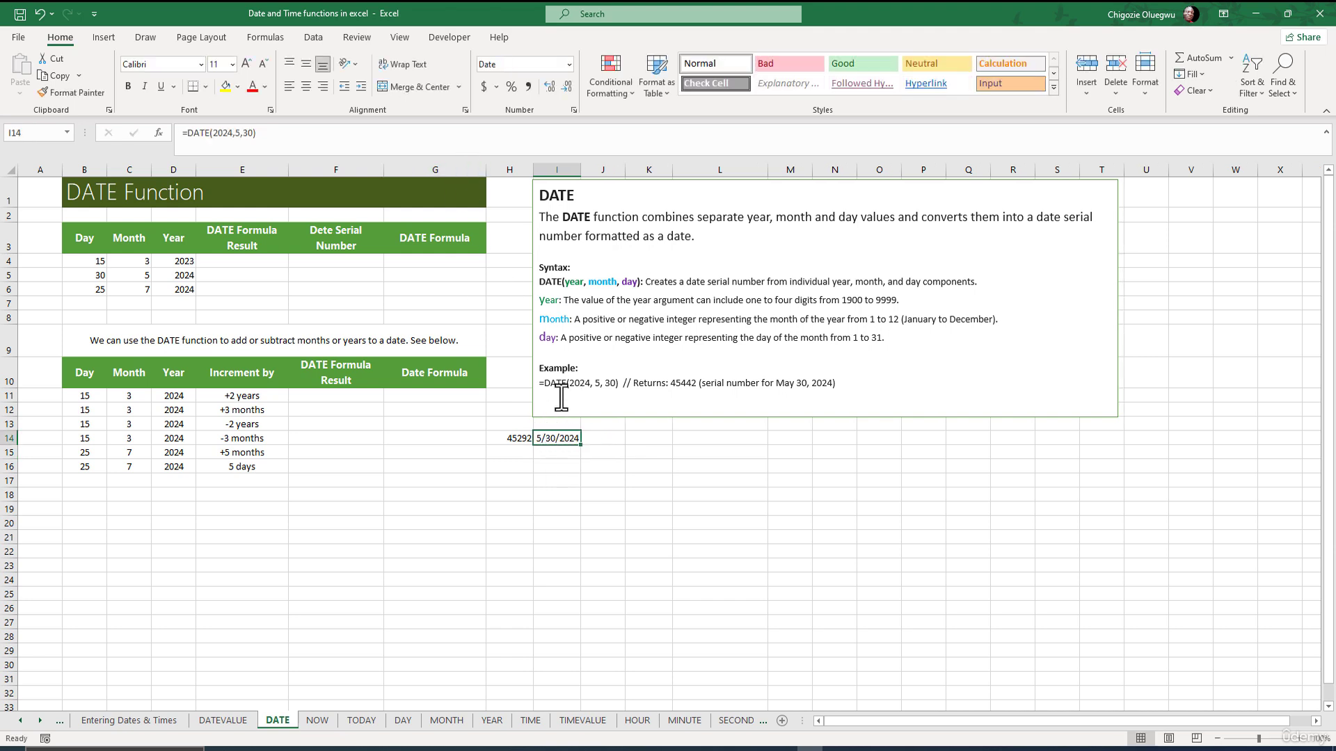
left_click(569, 64)
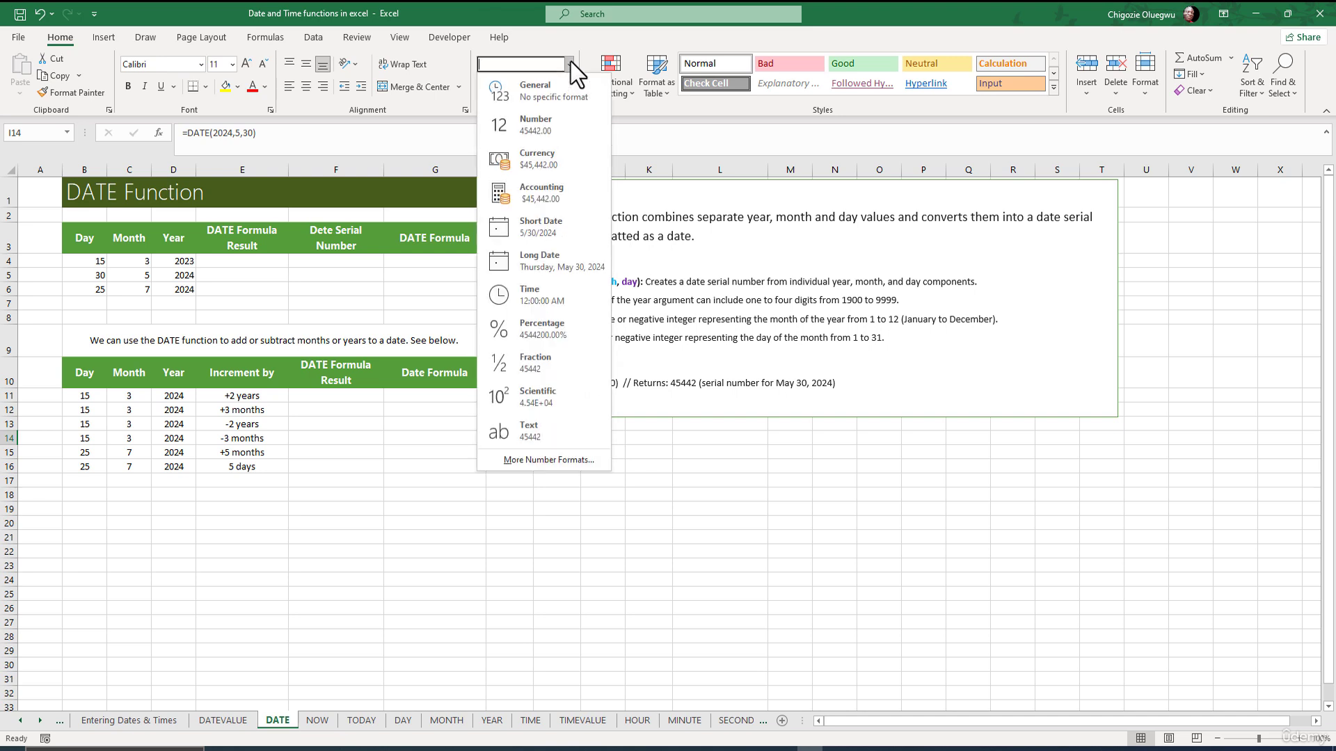
left_click(557, 92)
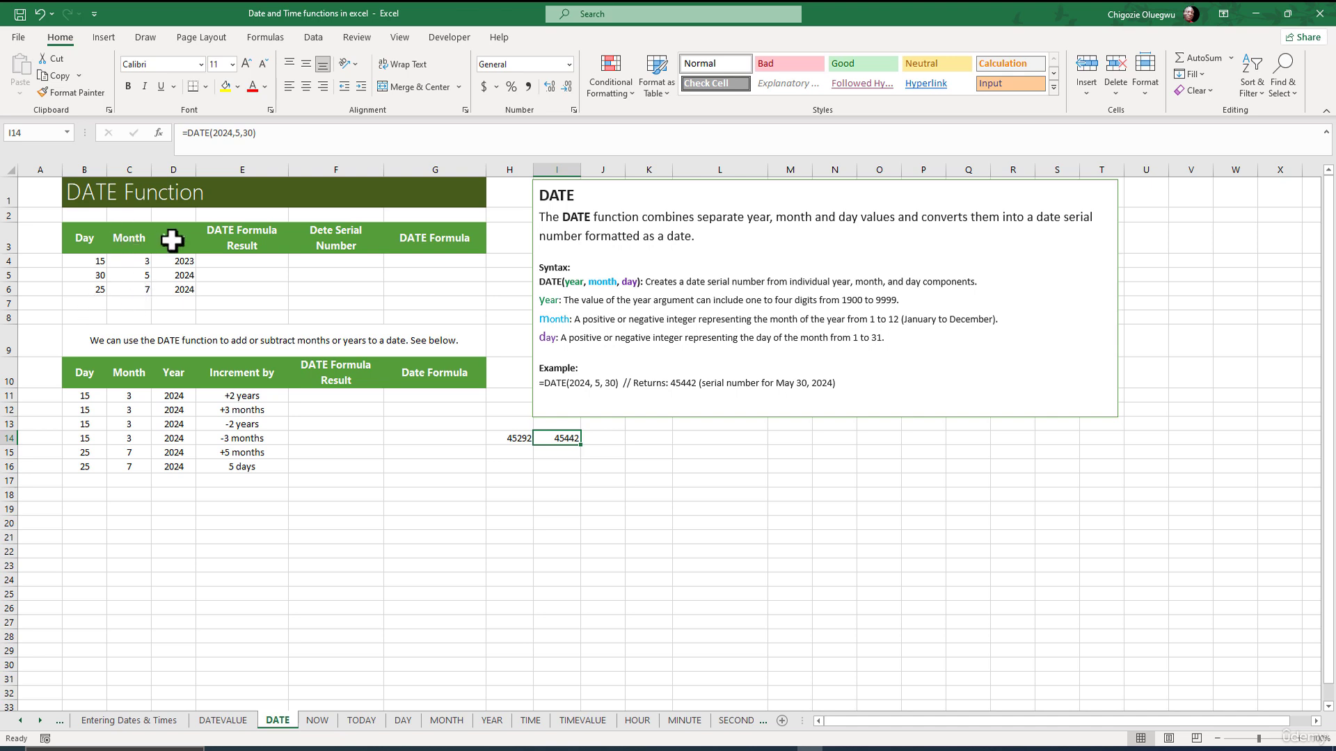
Enter =DATE(D4,C4,B4) in E4, returning 3/15/2023.
left_click(231, 262)
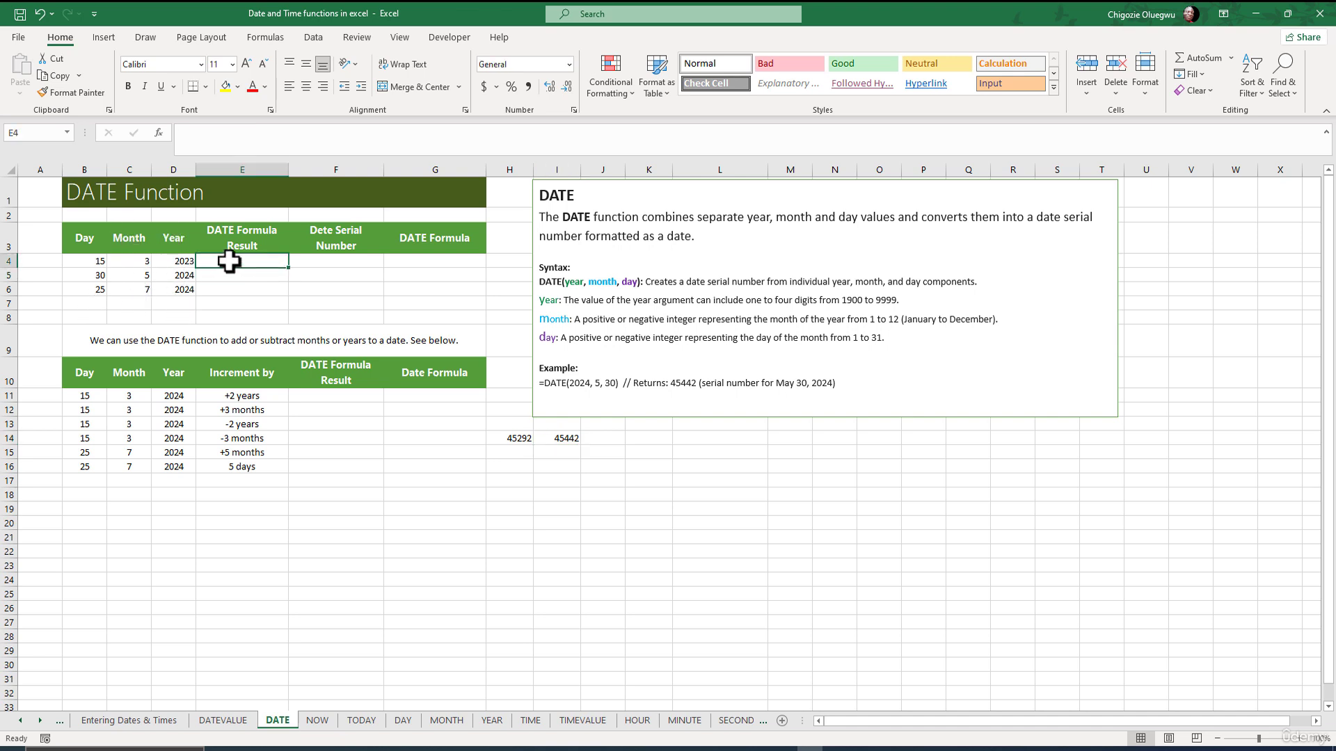
left_click(209, 143)
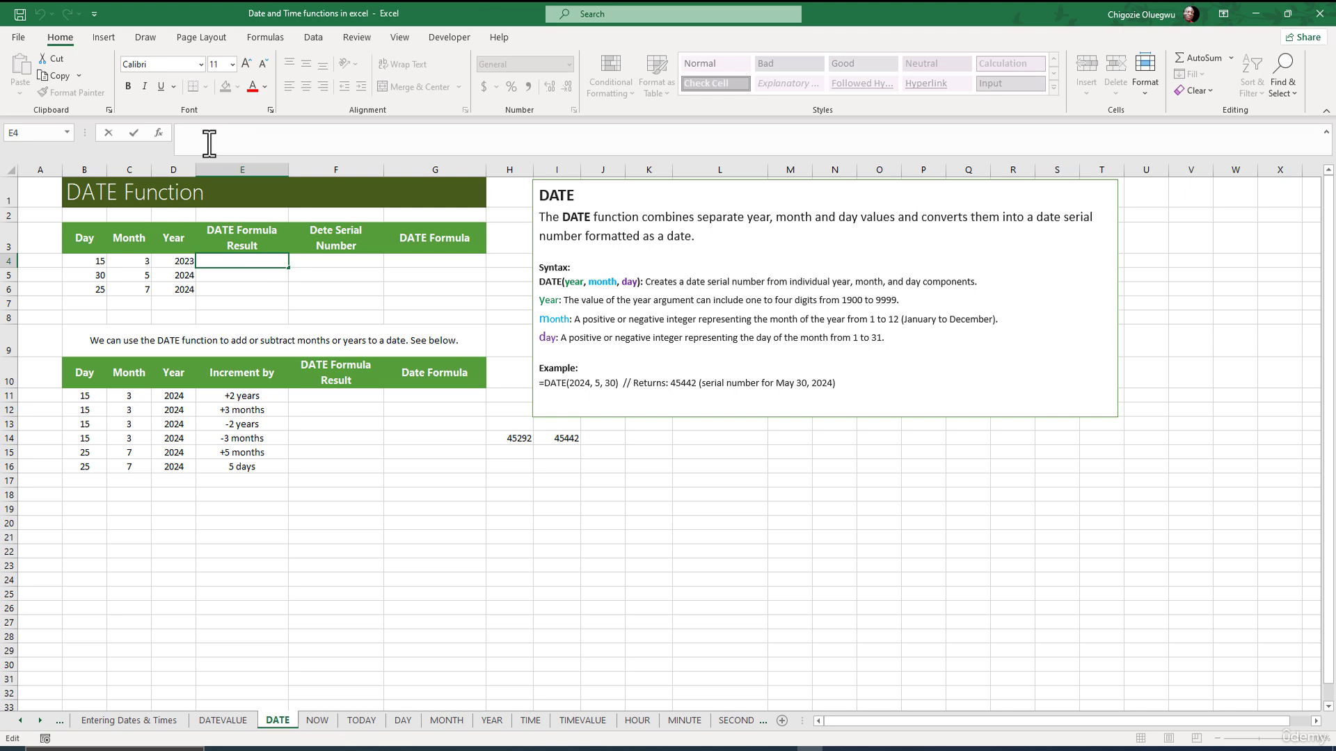
type("=DATE(")
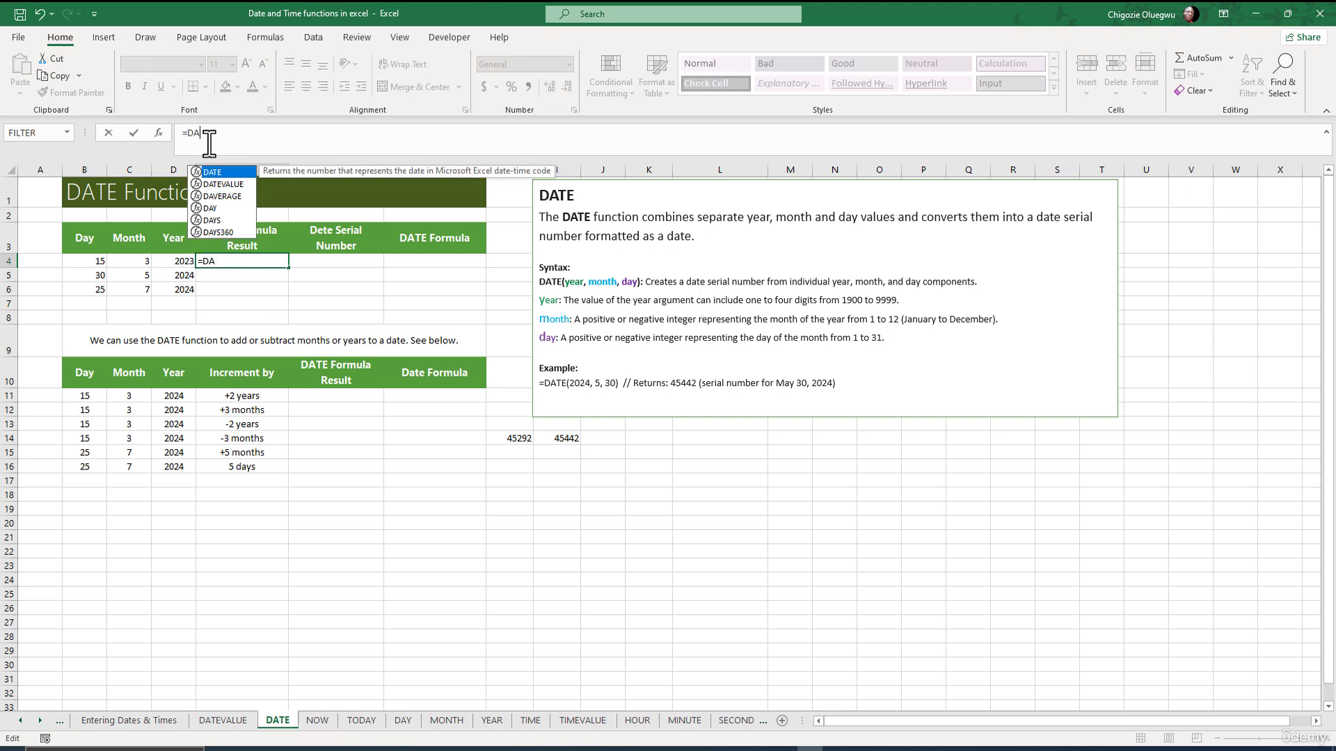
left_click(174, 261)
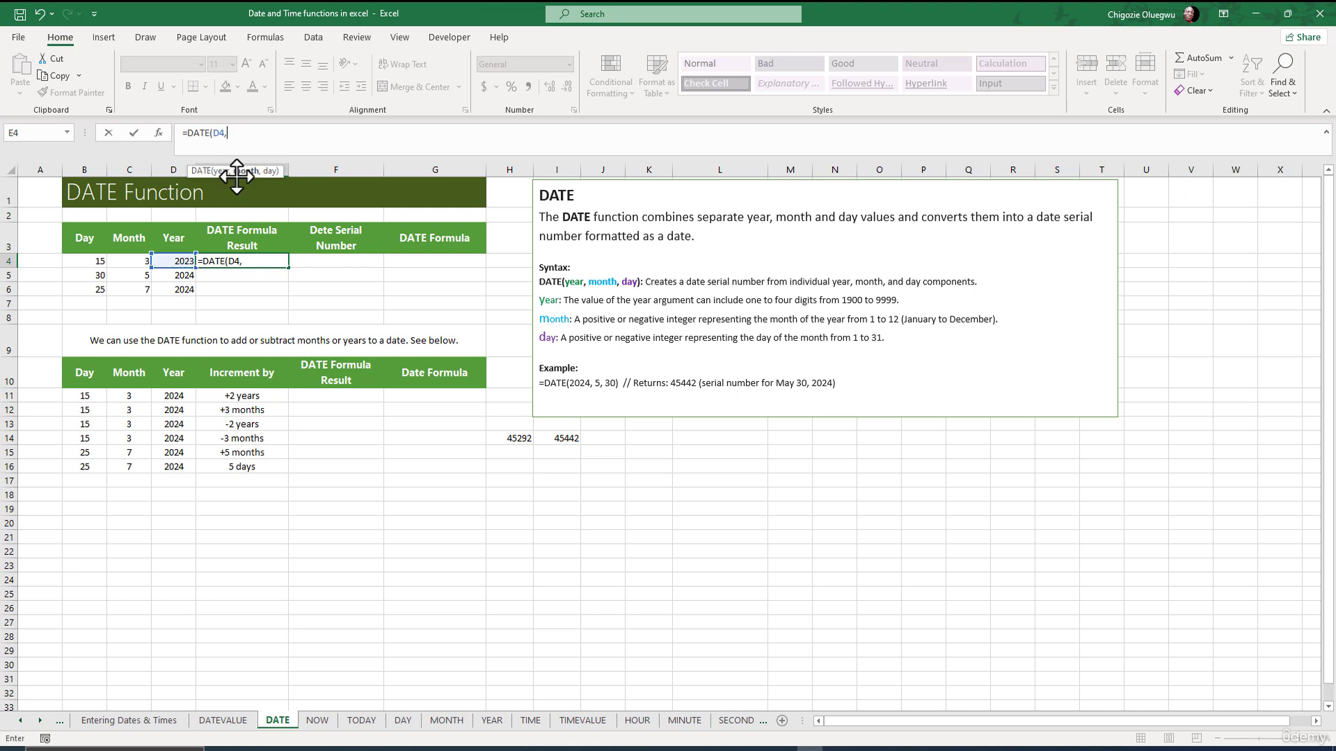
left_click(136, 261)
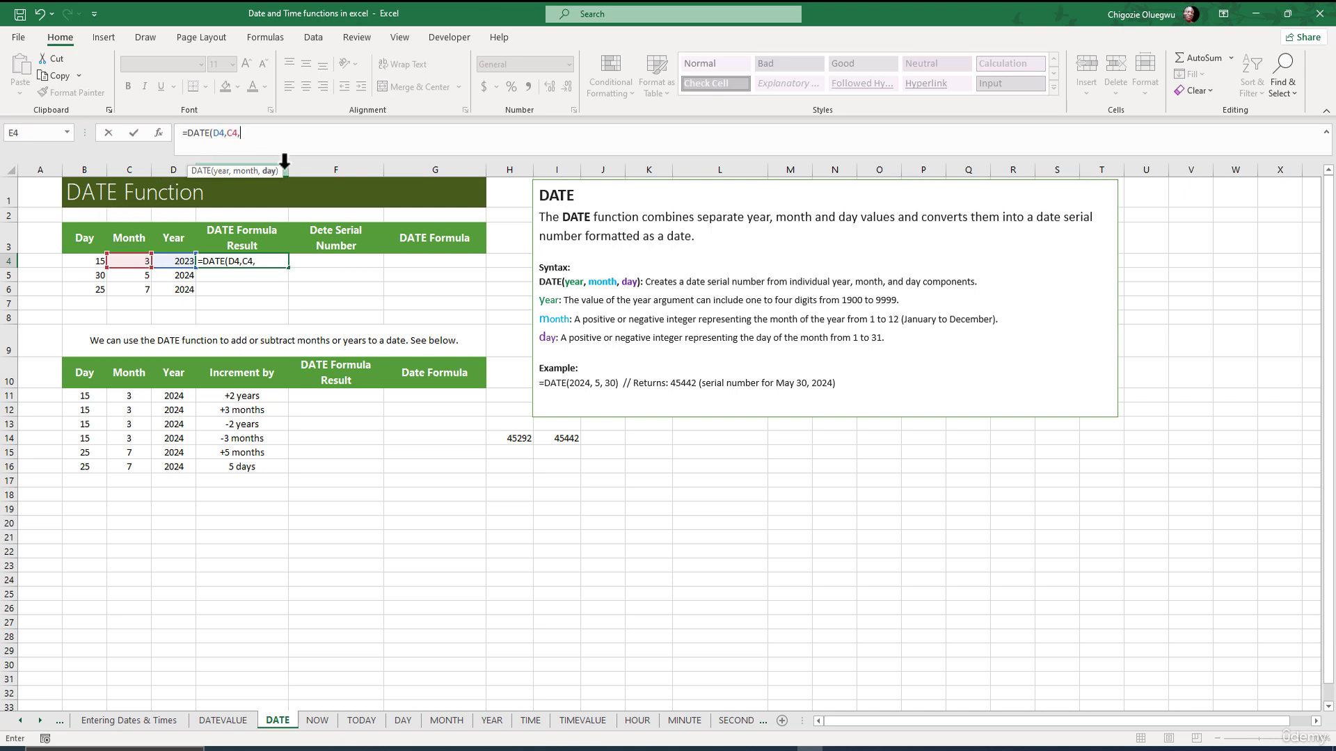
left_click(82, 260)
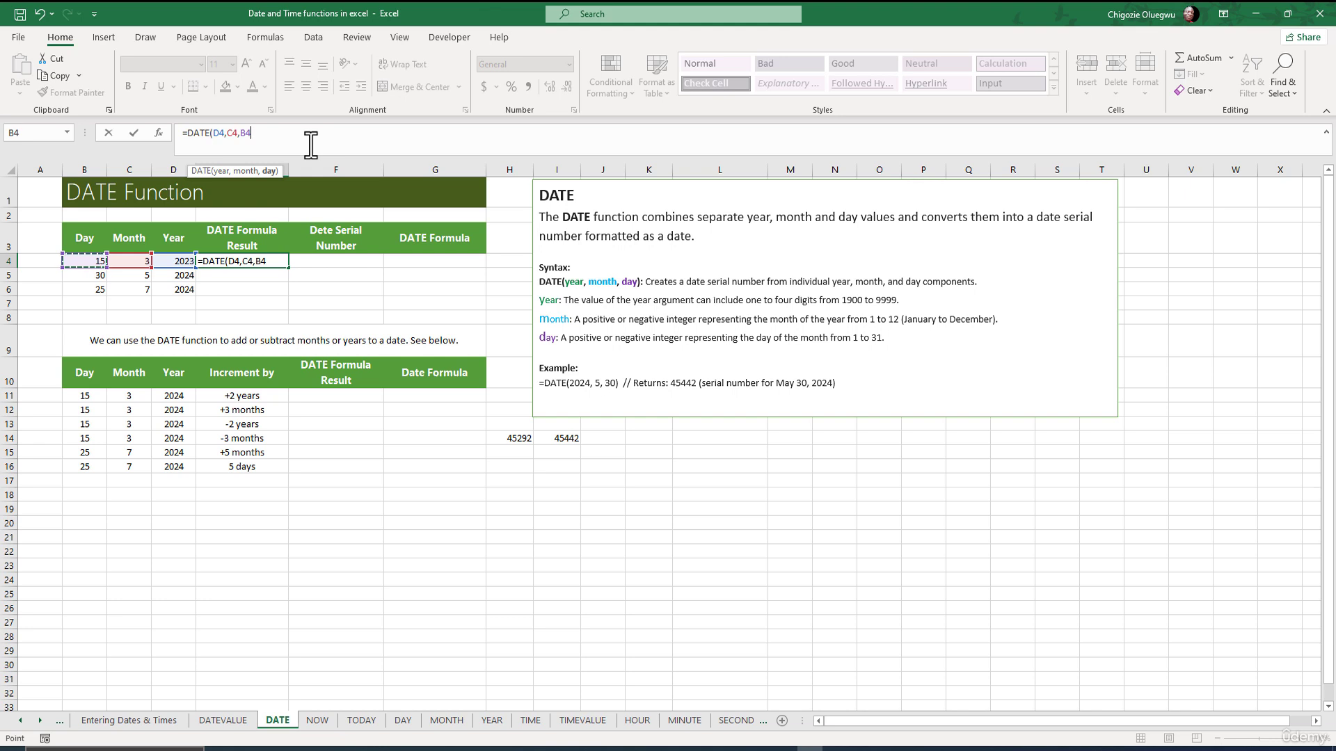
type(")")
key("Return")
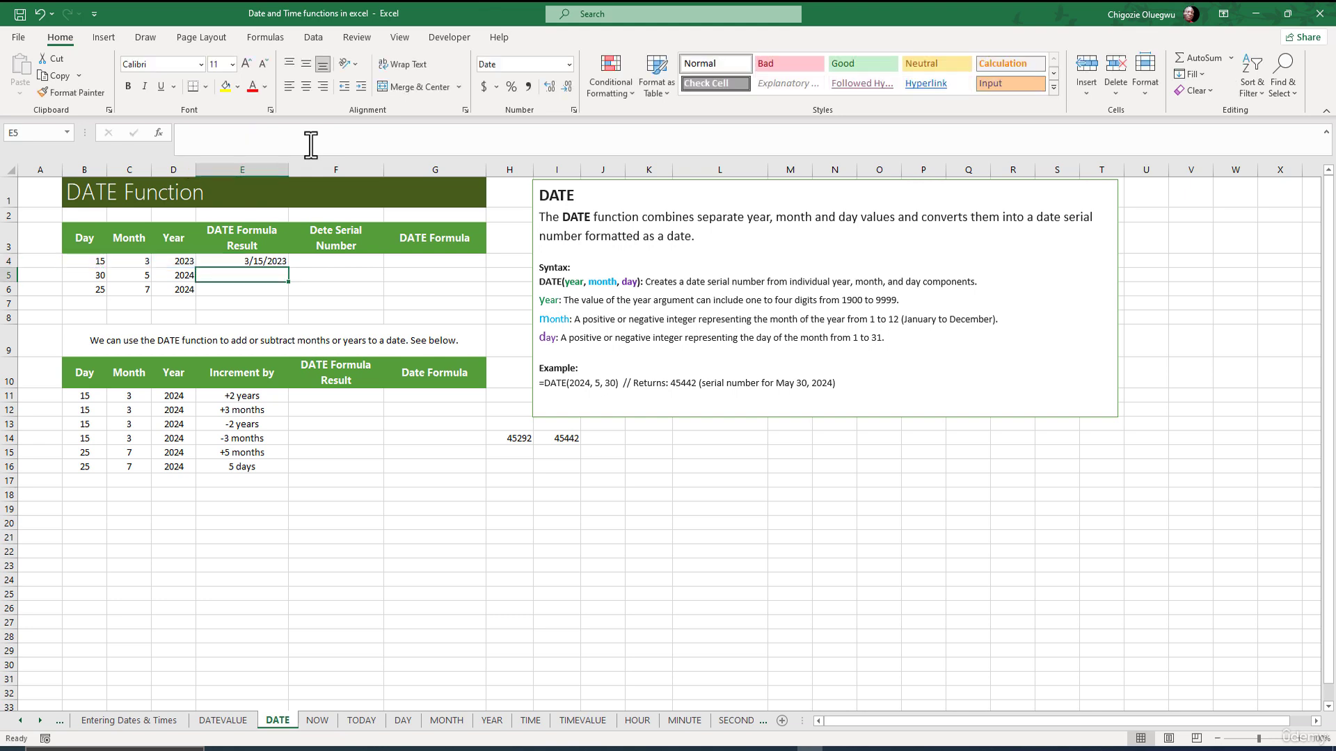
Fill E4's DATE formula down to E6, giving 5/30/2024 and 7/25/2024.
left_click(262, 261)
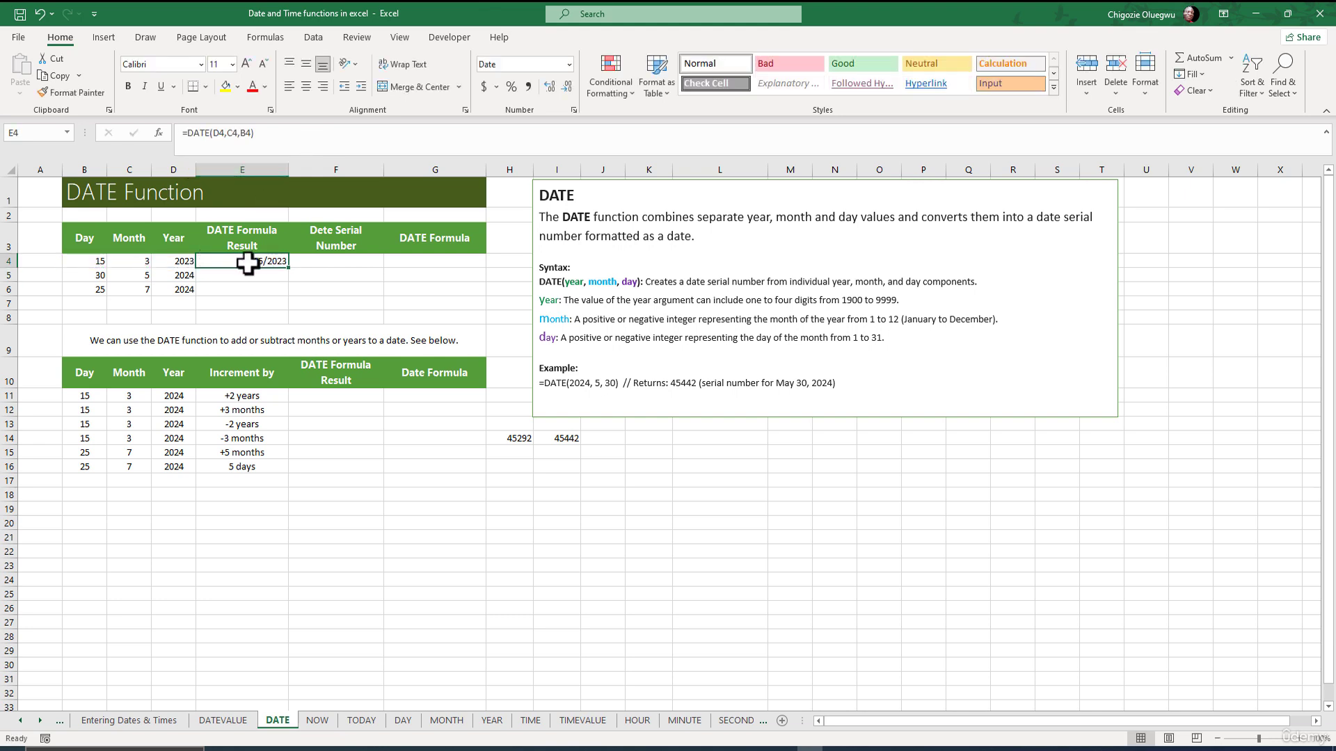
left_click_drag(261, 132, 193, 132)
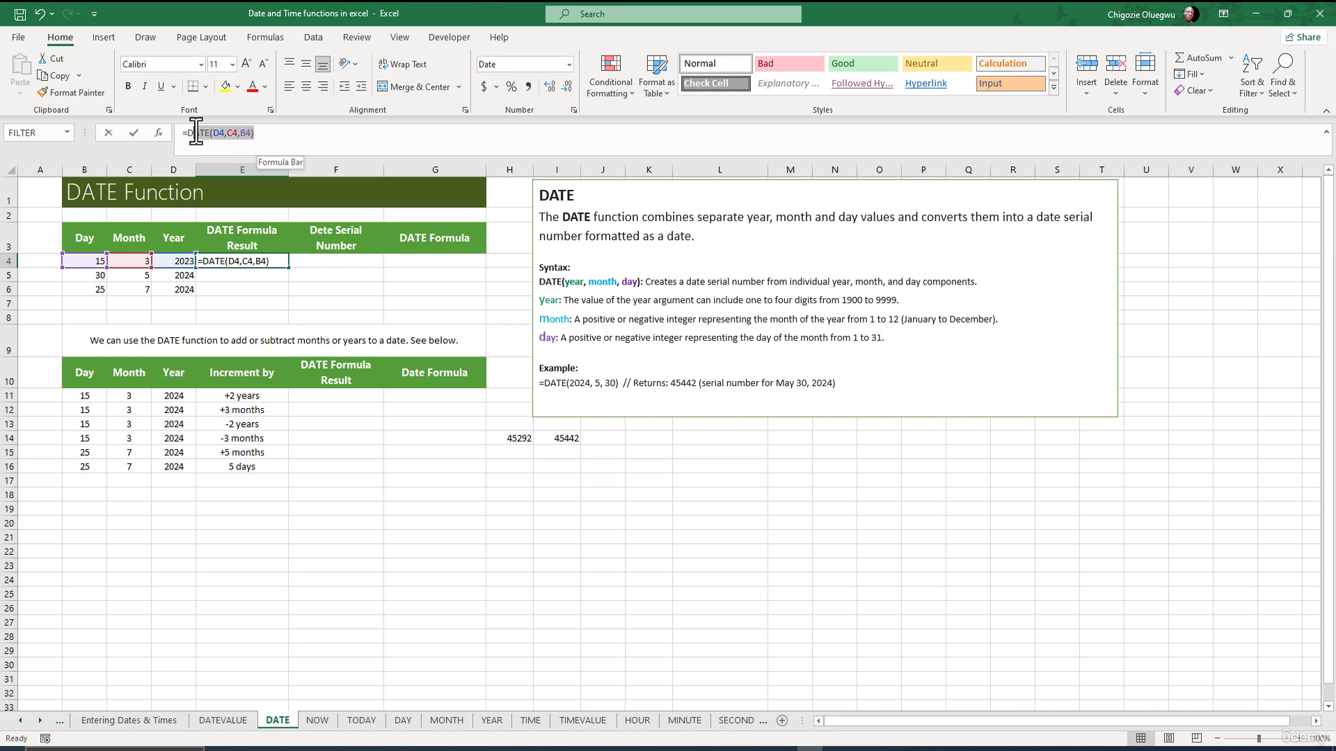
key("Return")
left_click(254, 262)
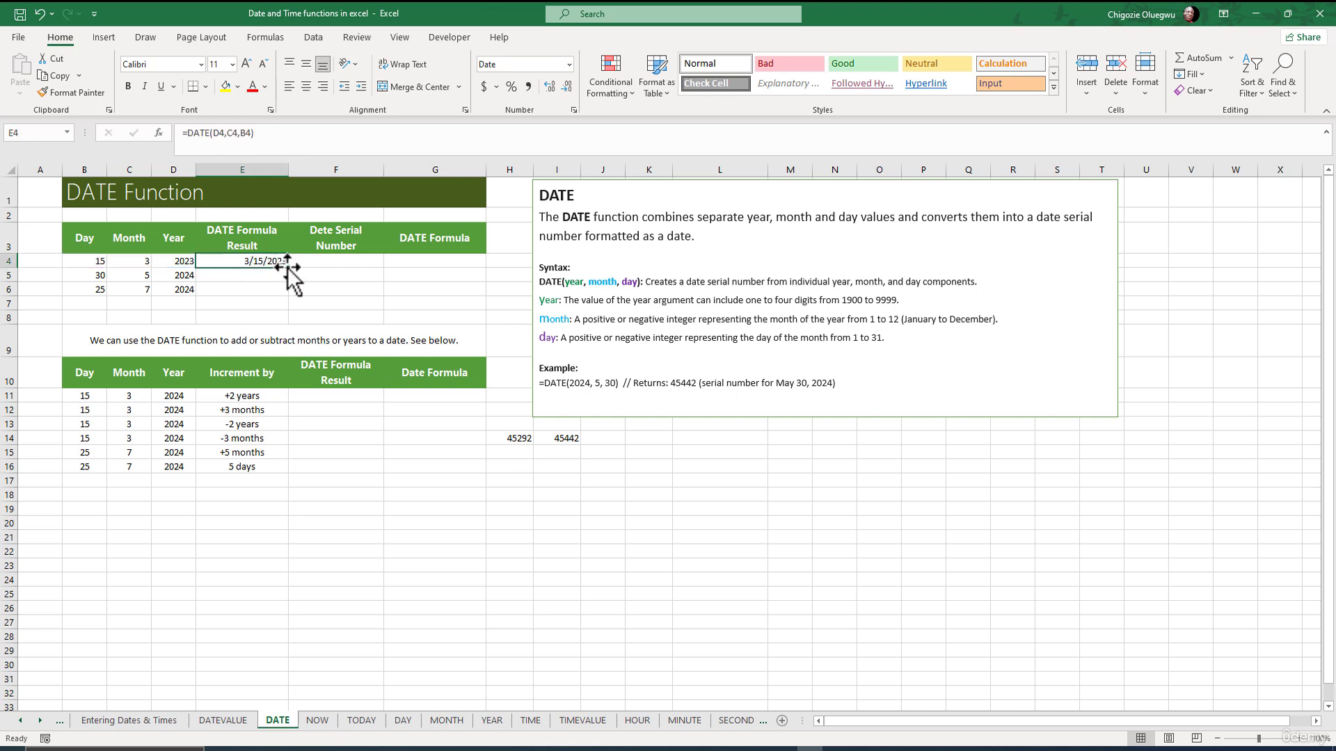
double_click(288, 268)
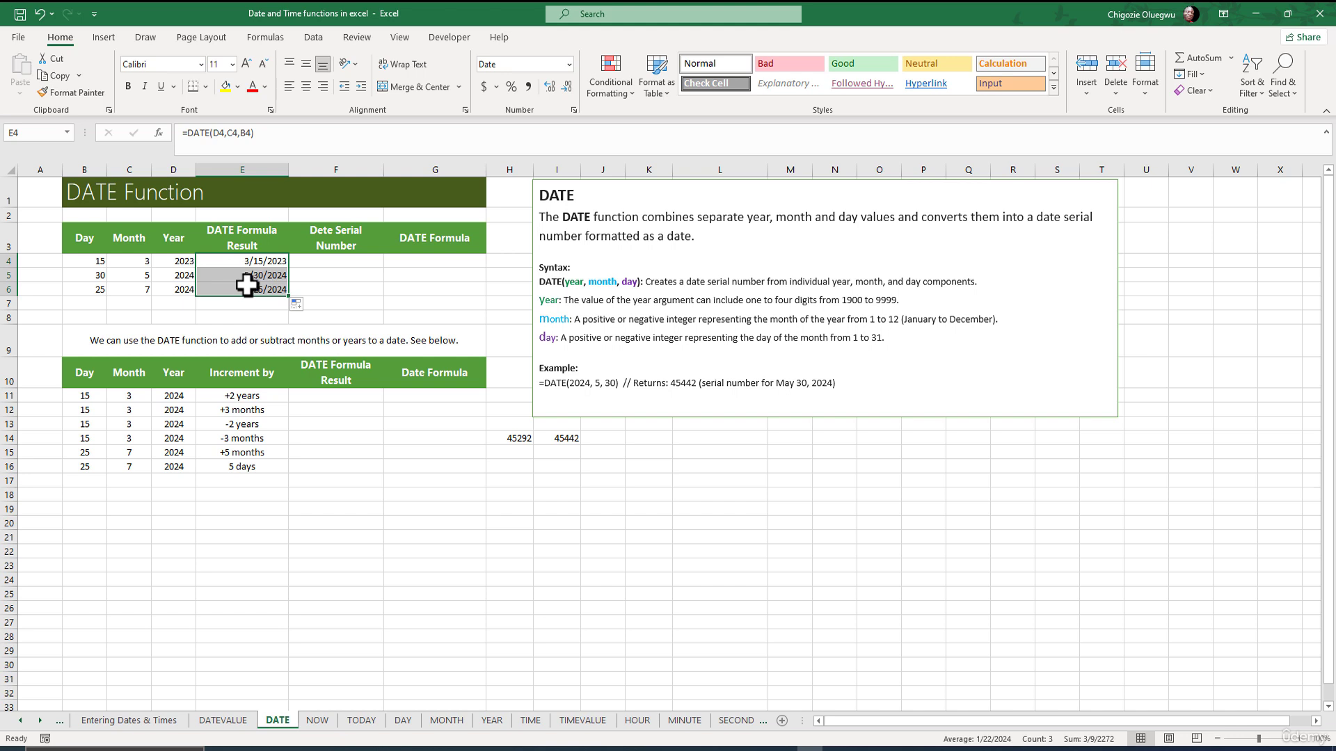
left_click(237, 303)
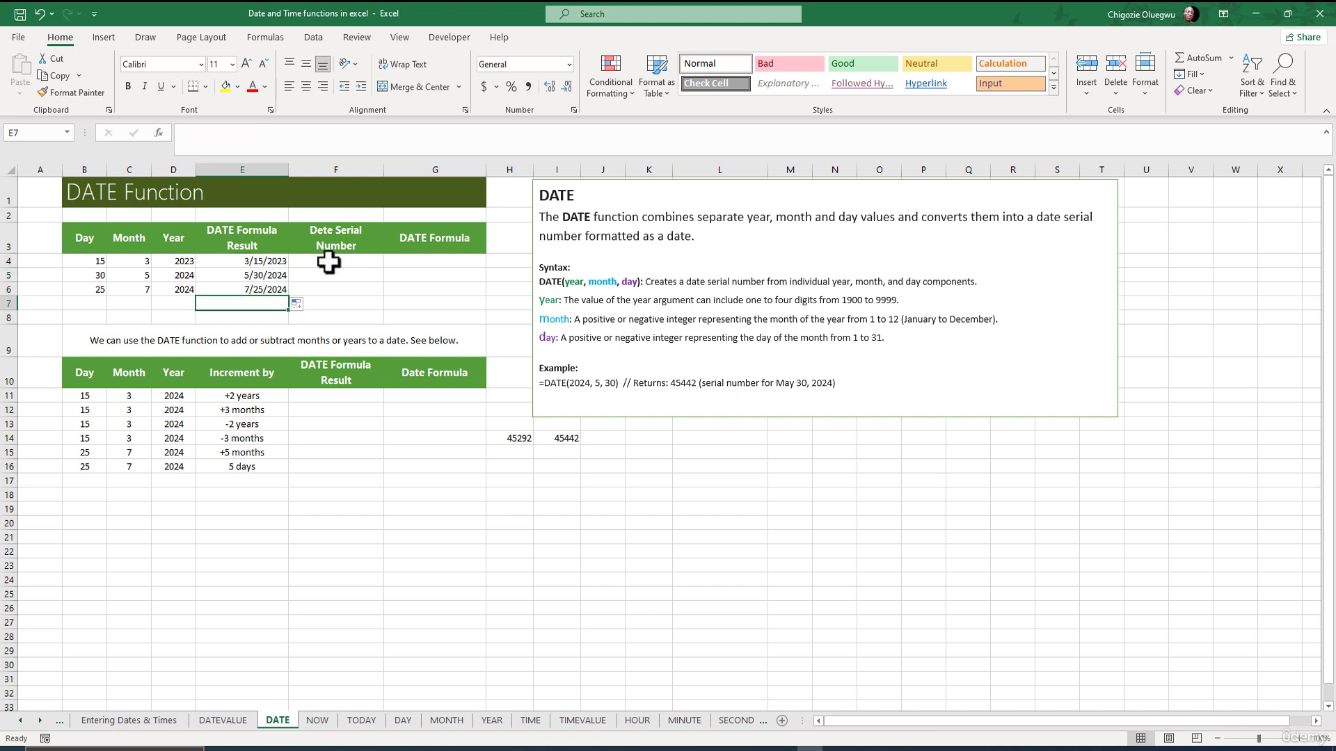
Set F4 to =E4 and format it as General so it shows 45000.
left_click(324, 262)
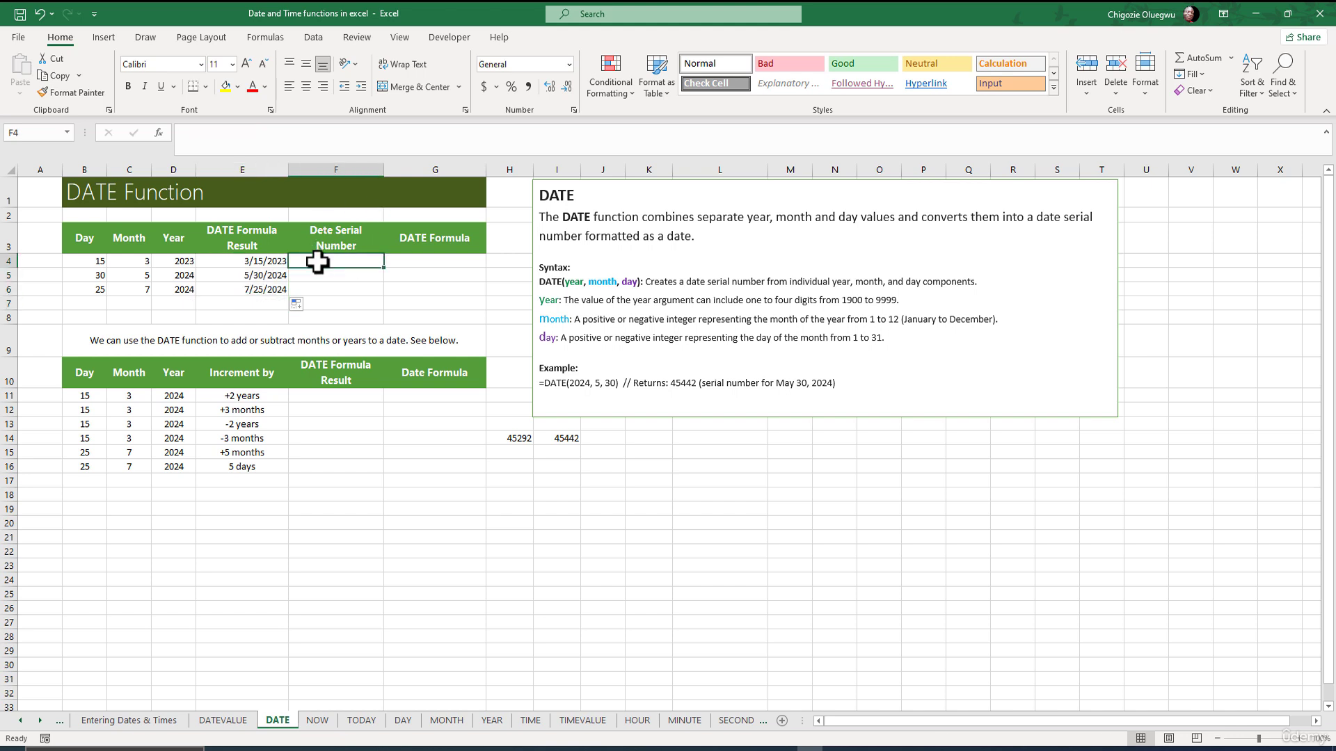
left_click(213, 142)
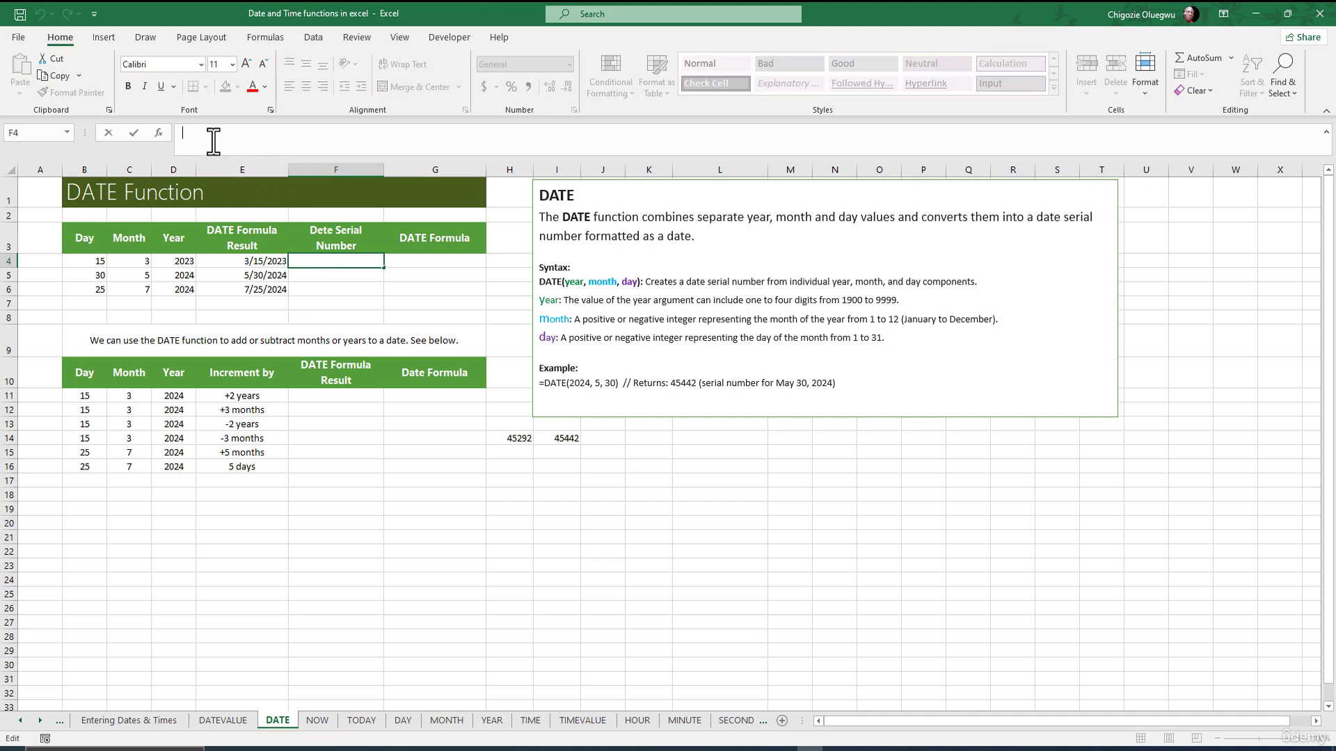
type("=")
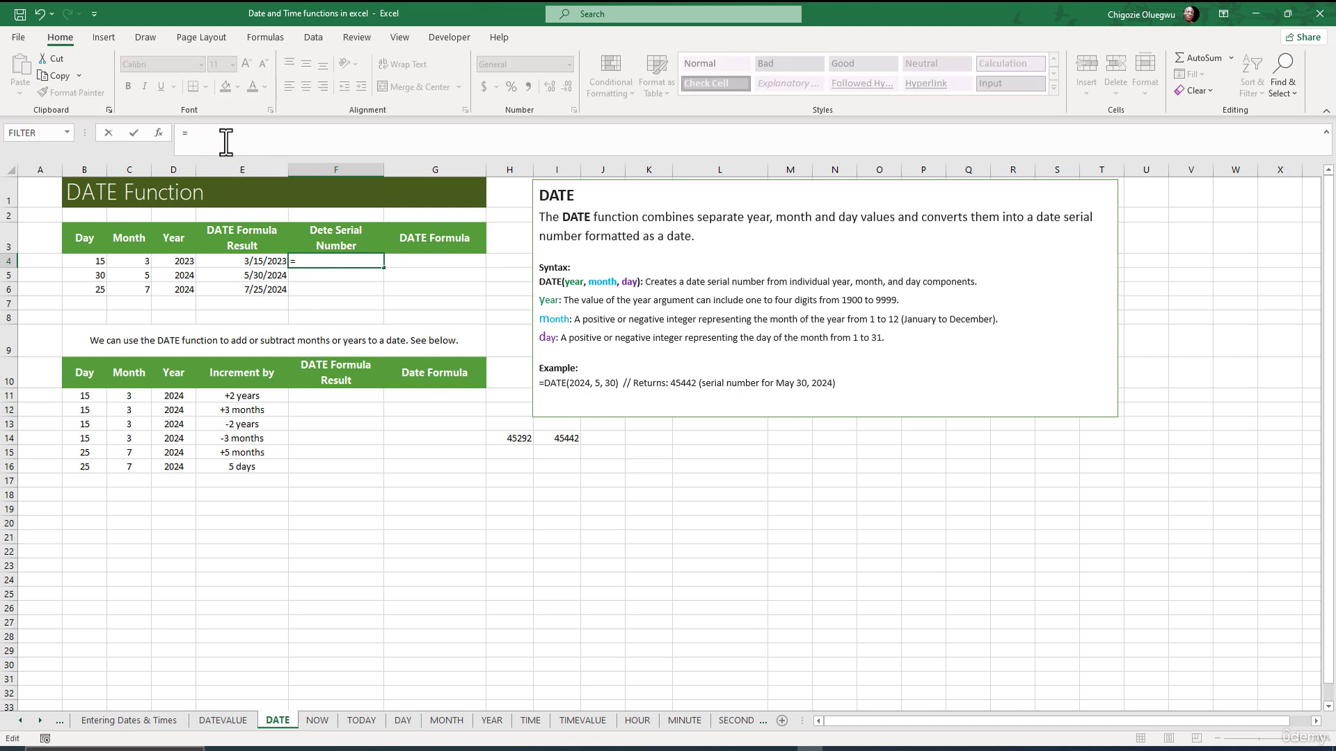
left_click(241, 260)
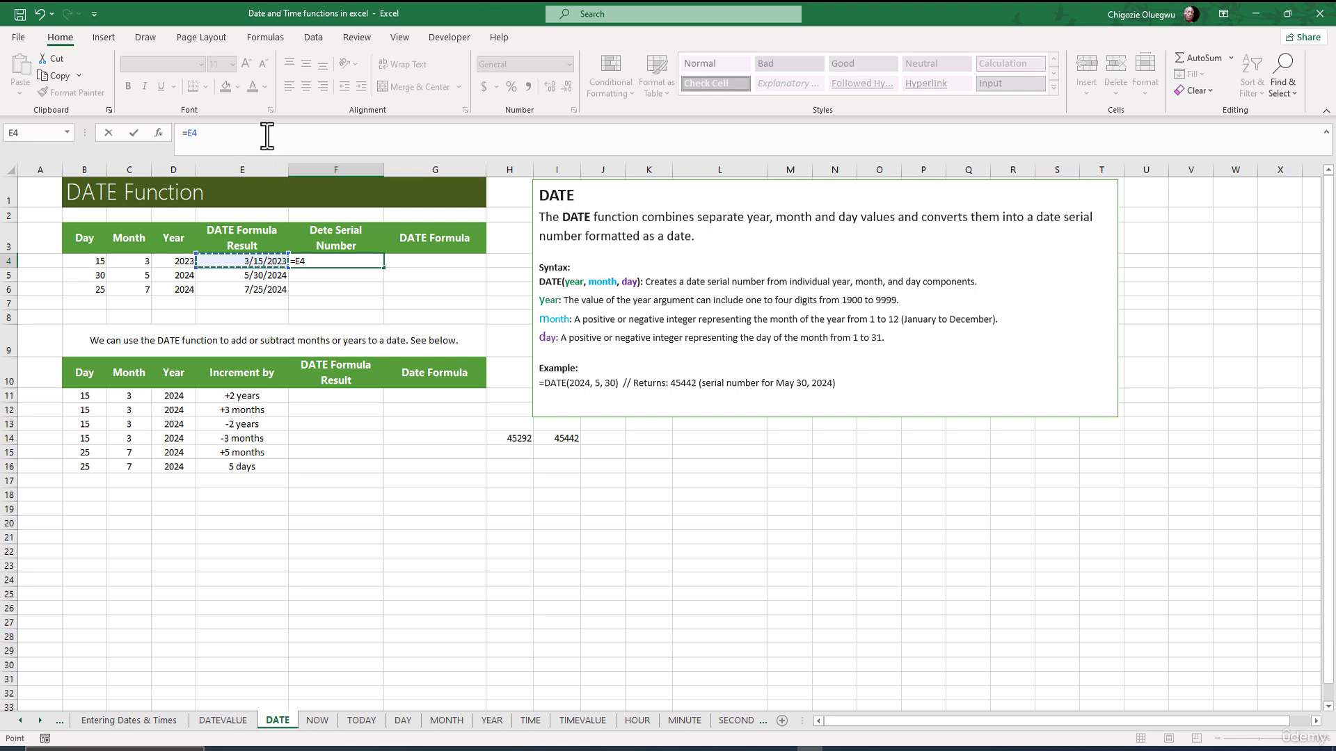
key("Return")
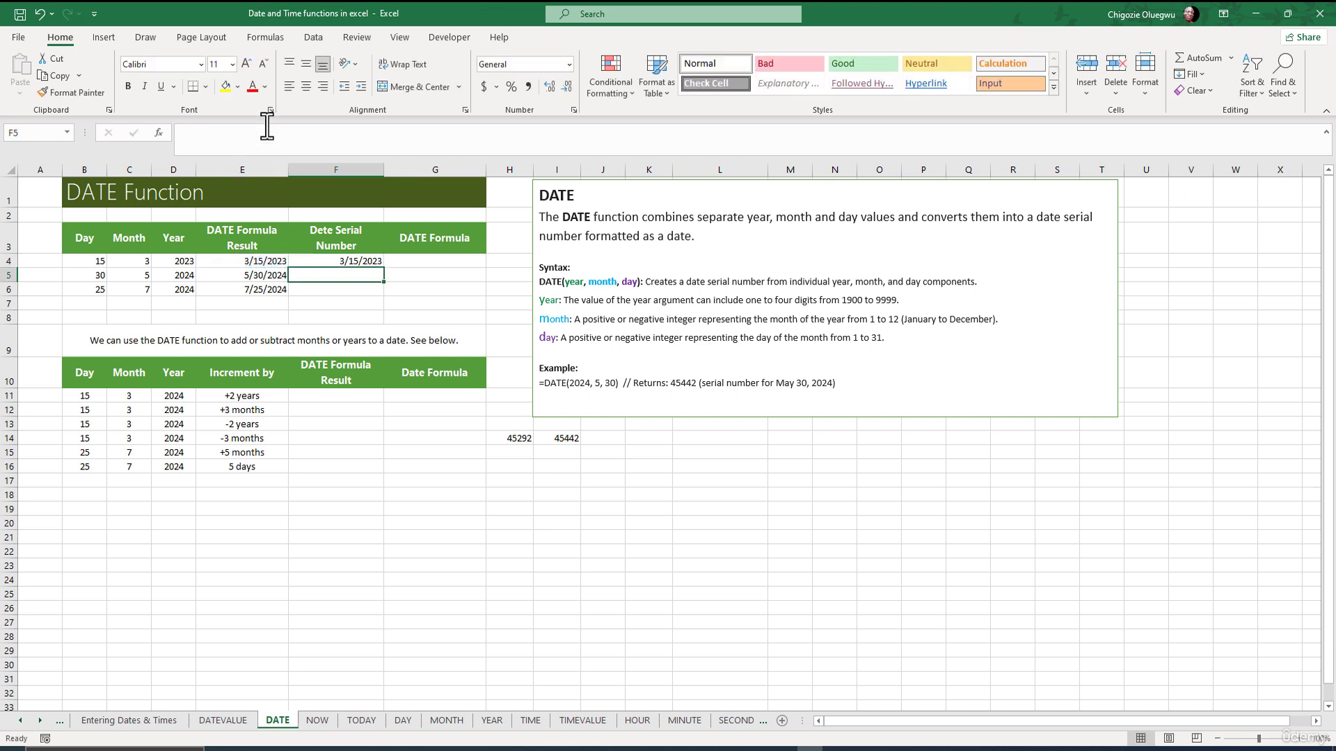
left_click(341, 258)
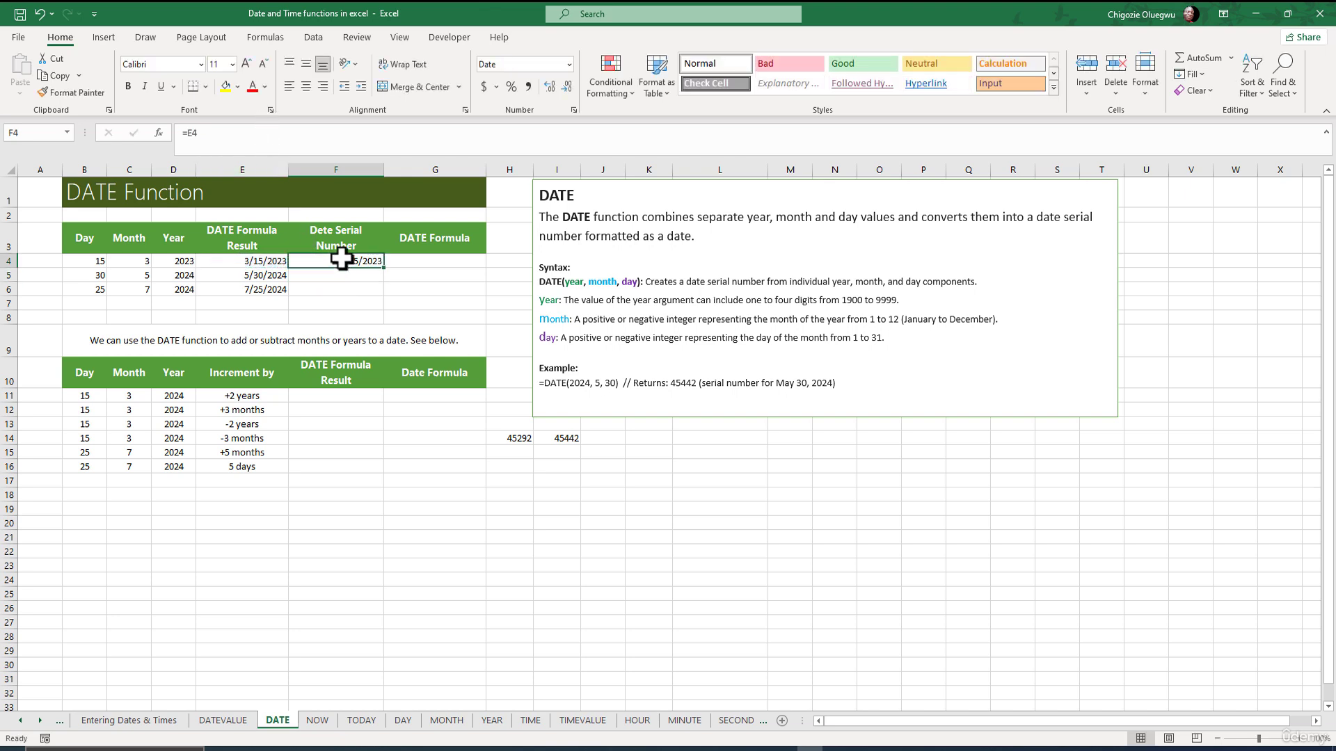
left_click(568, 64)
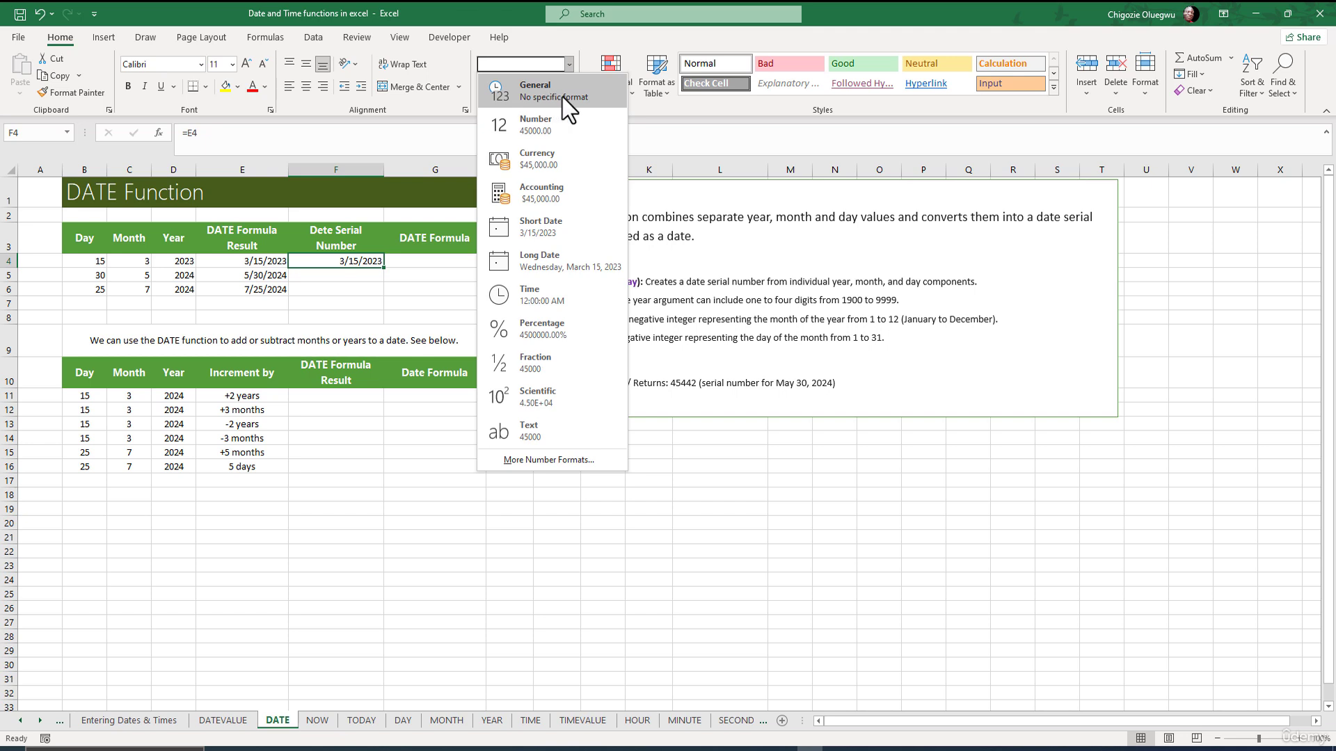
left_click(565, 97)
key("Return")
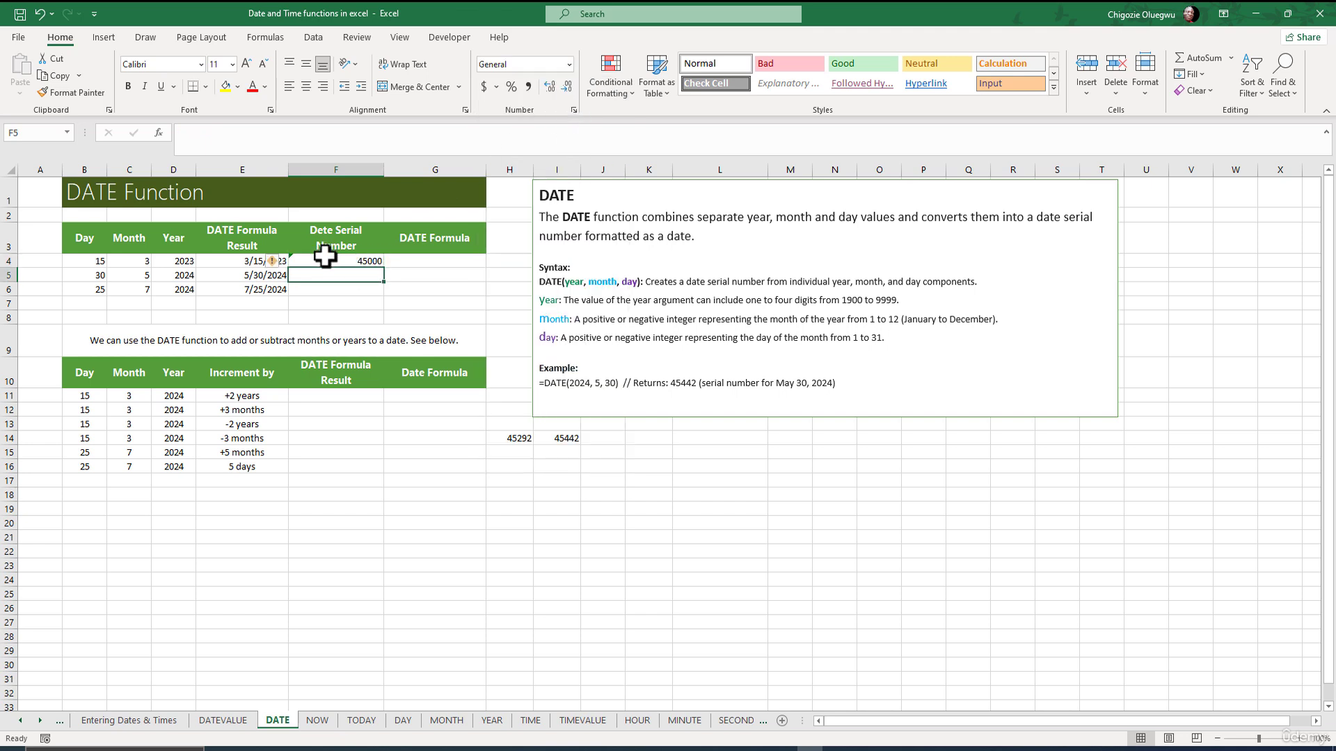
Copy F4's formula down to F6, showing serial numbers 45442 and 45498.
left_click(325, 259)
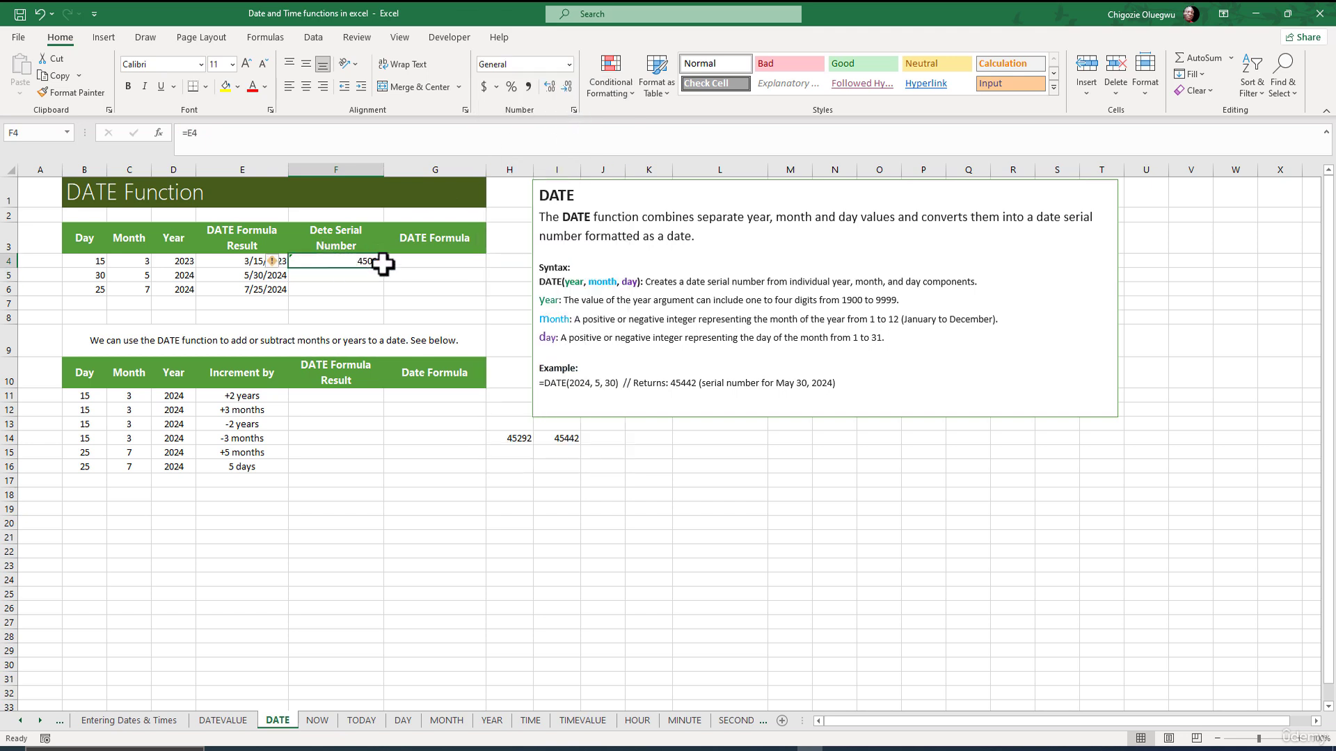
left_click_drag(382, 267, 368, 297)
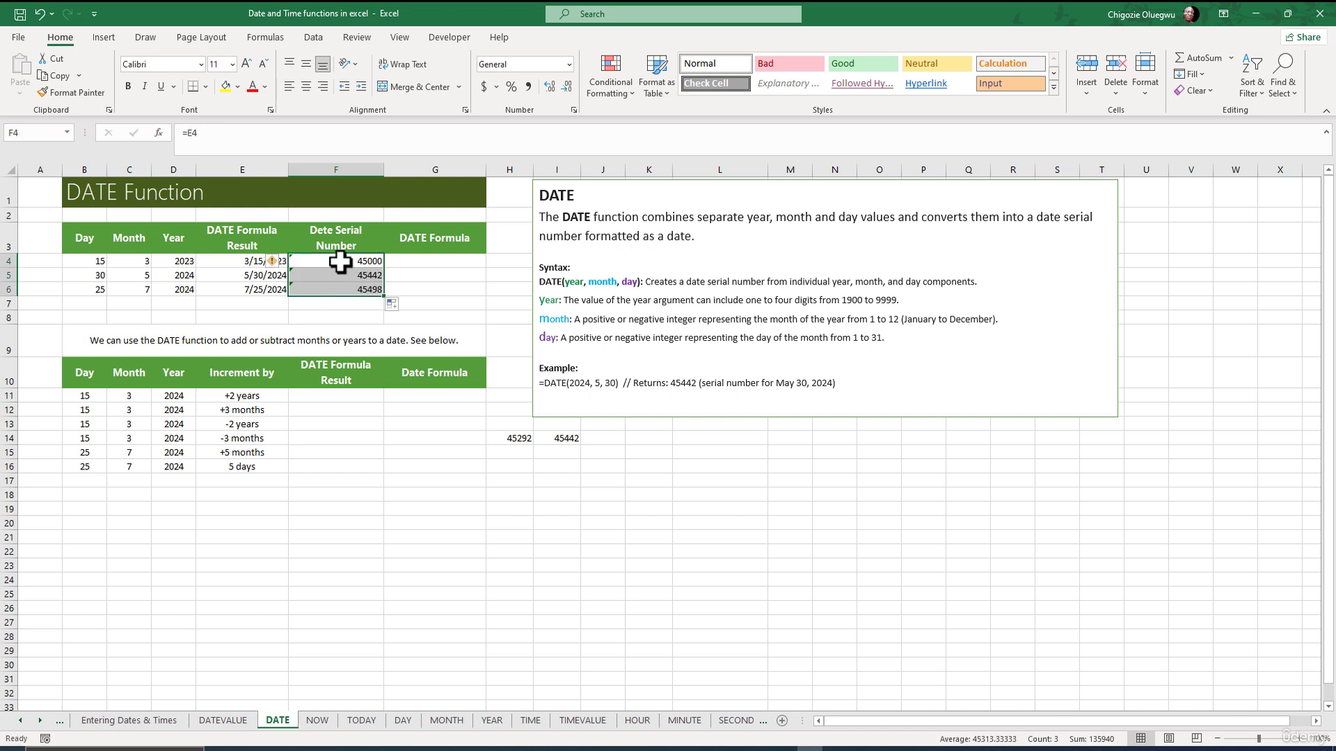
left_click(392, 258)
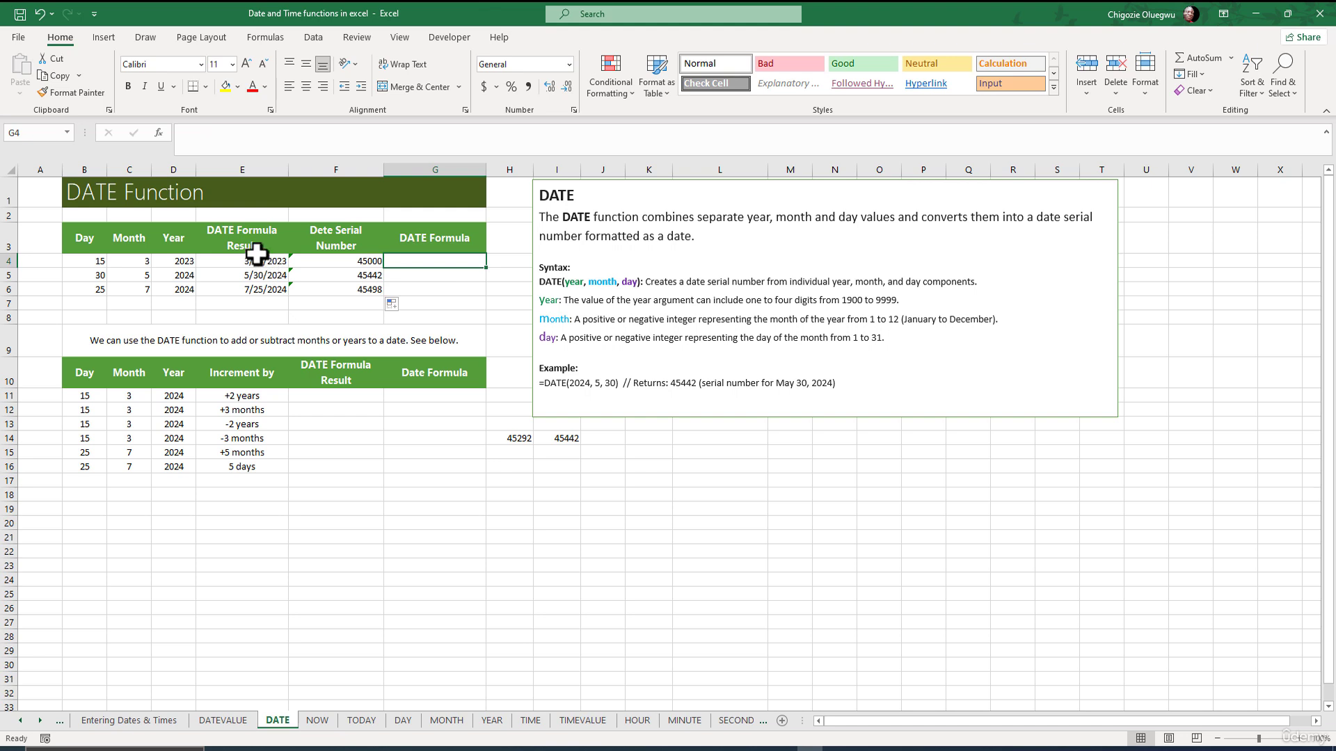
left_click_drag(260, 261, 252, 276)
Enter =FORMULATEXT(E4) in G4 and fill it down to G6.
left_click(409, 260)
left_click(208, 140)
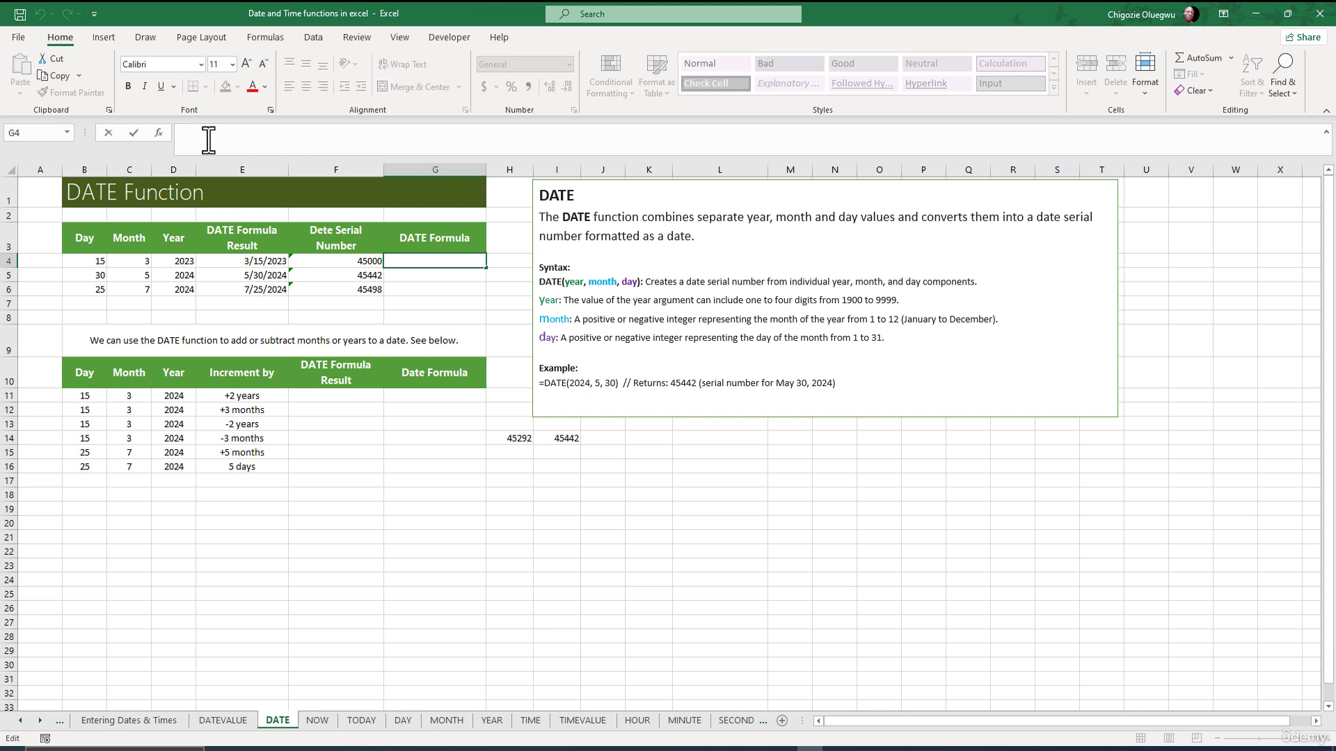
type("=FORMULATEXT(")
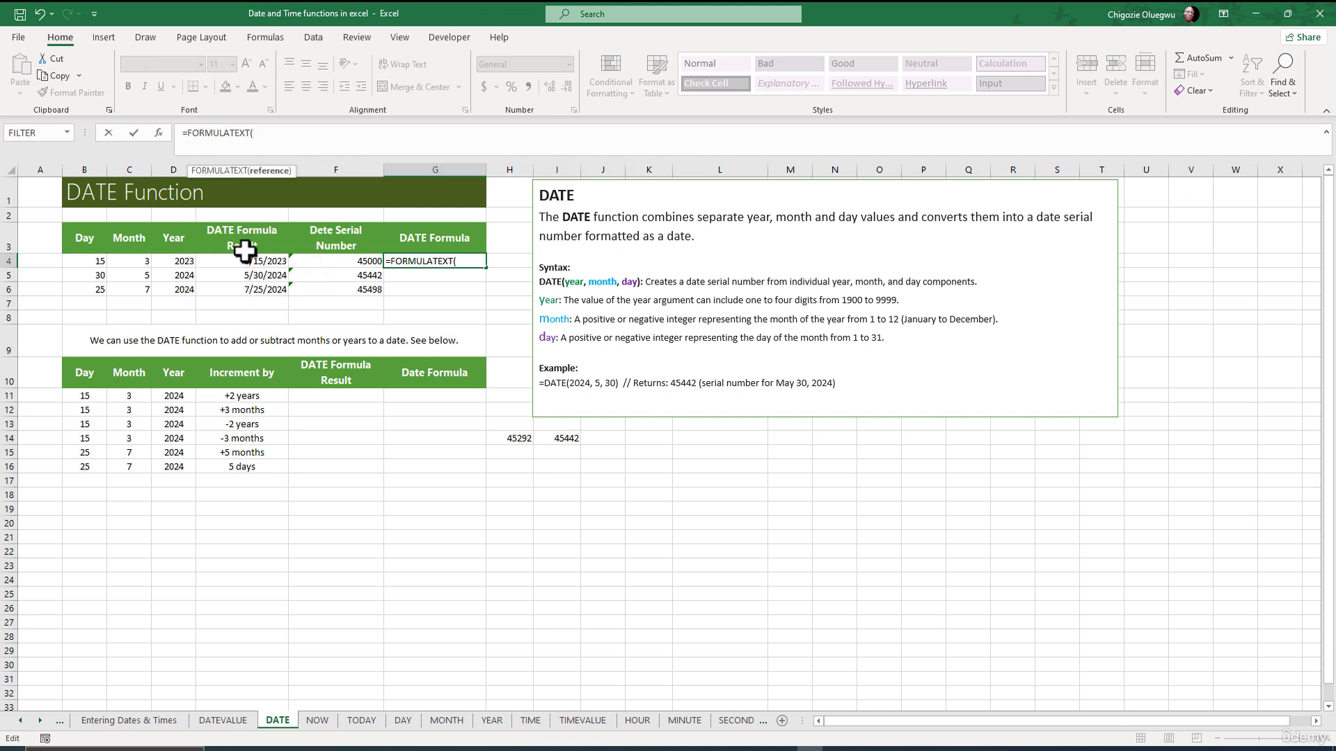
left_click(236, 262)
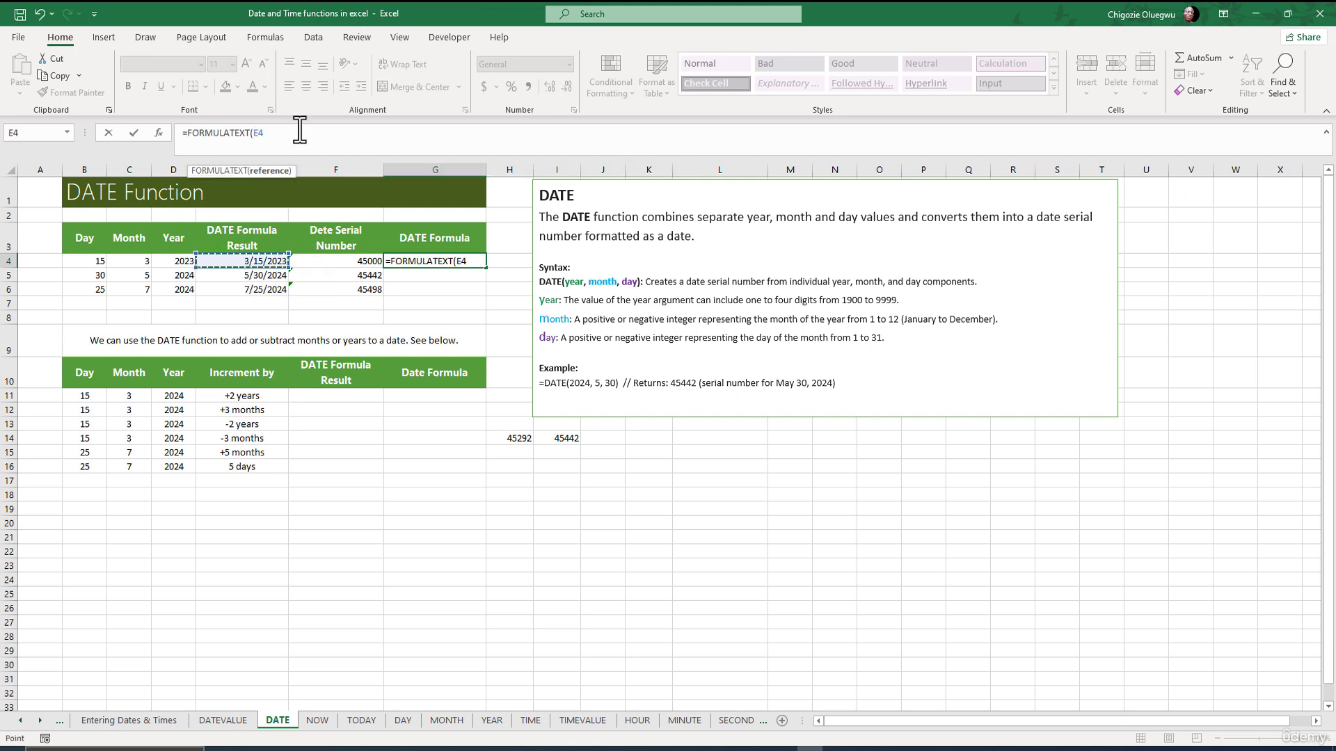
type(")")
key("Return")
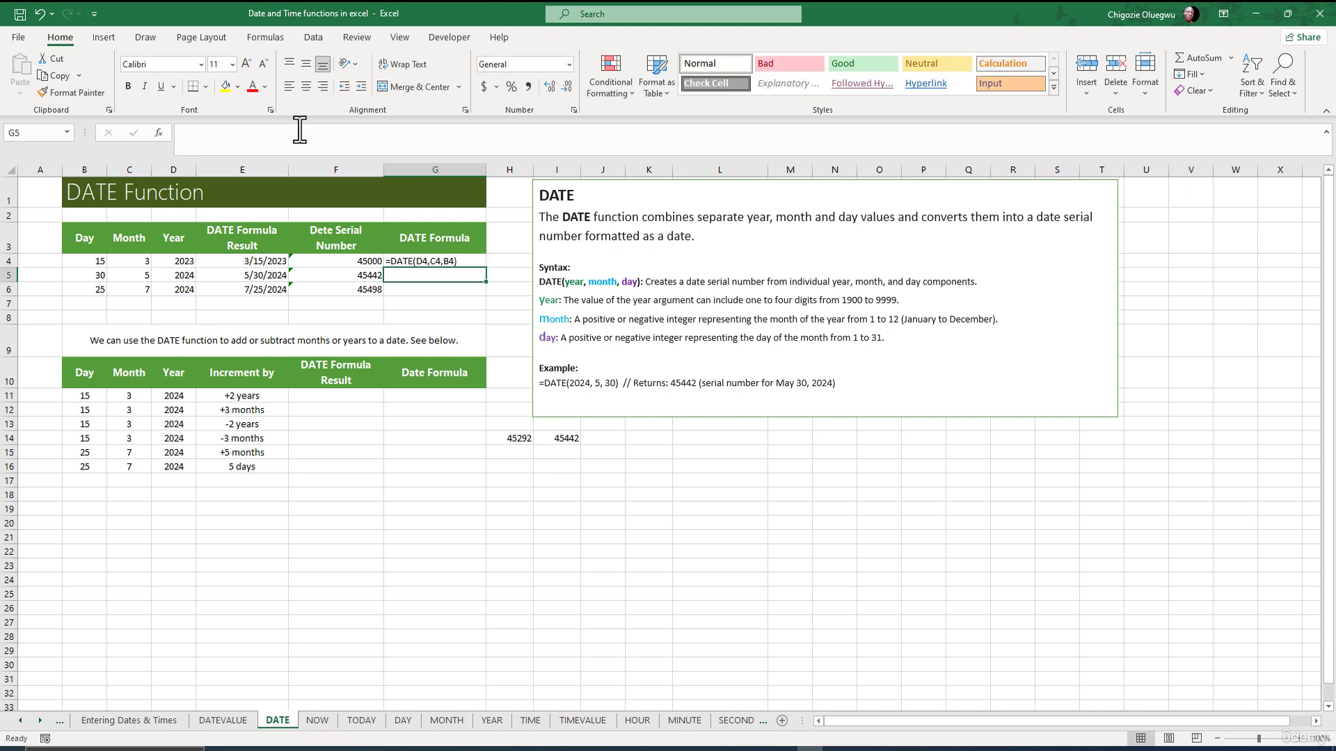
left_click(428, 262)
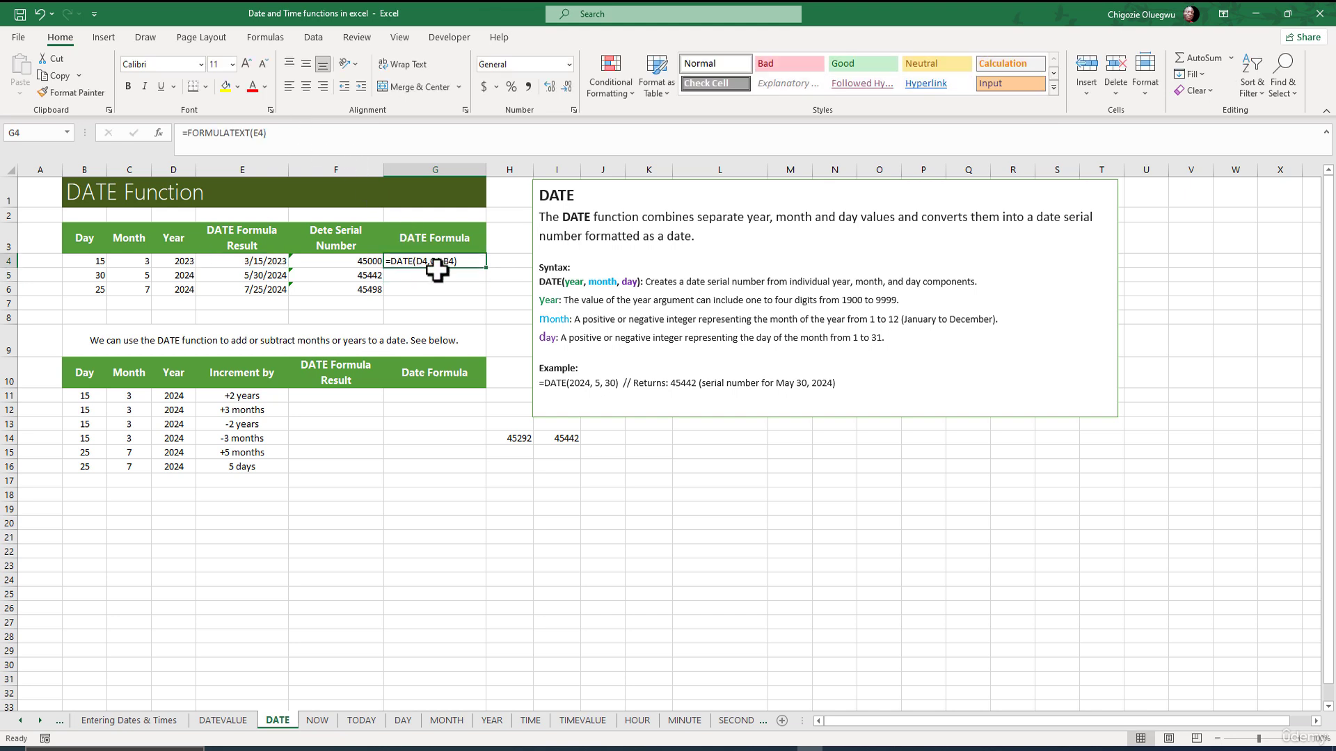
left_click_drag(482, 274, 481, 298)
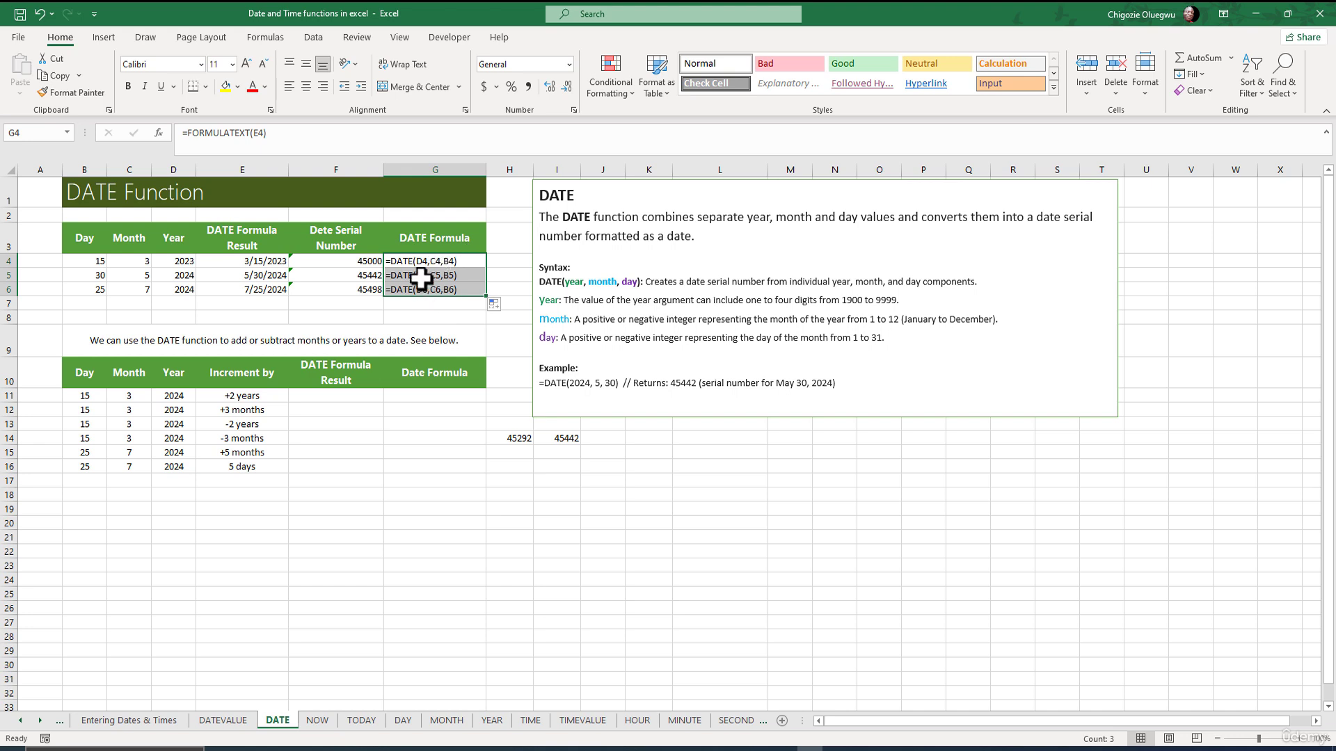
left_click(417, 290)
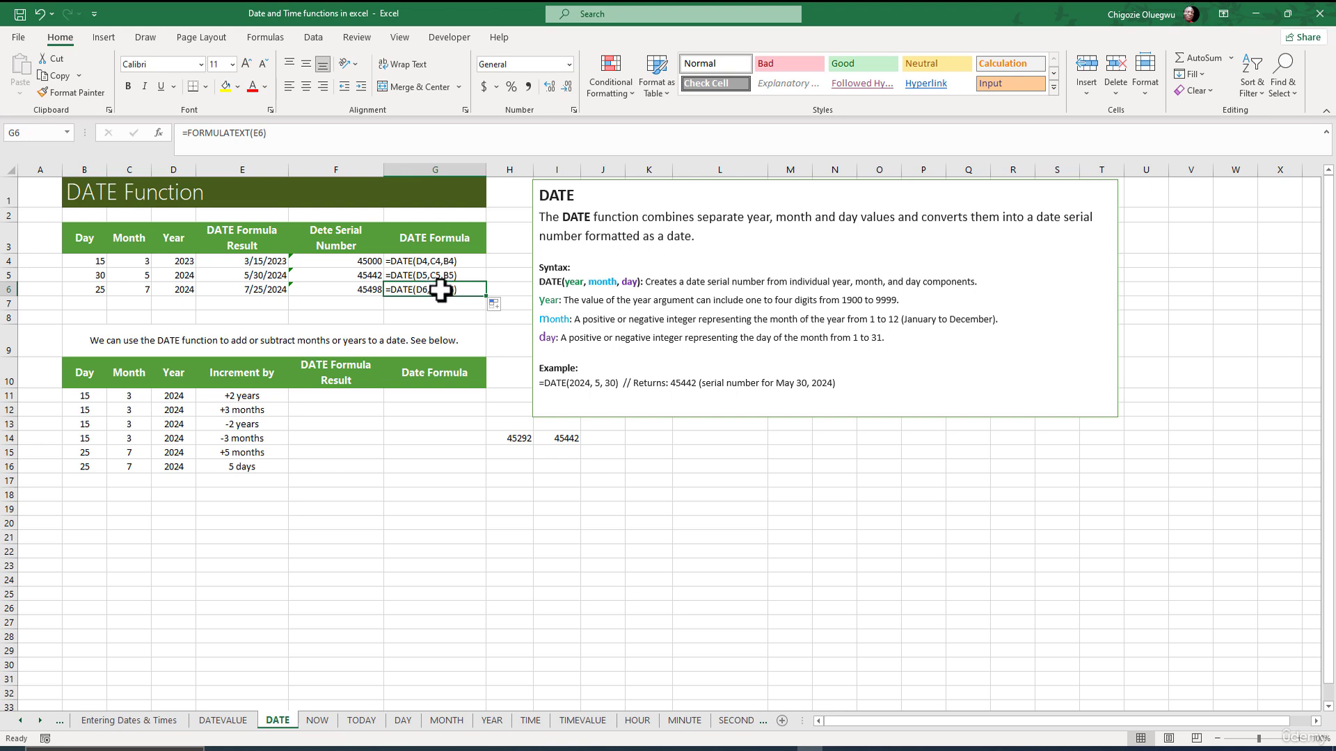
left_click(107, 346)
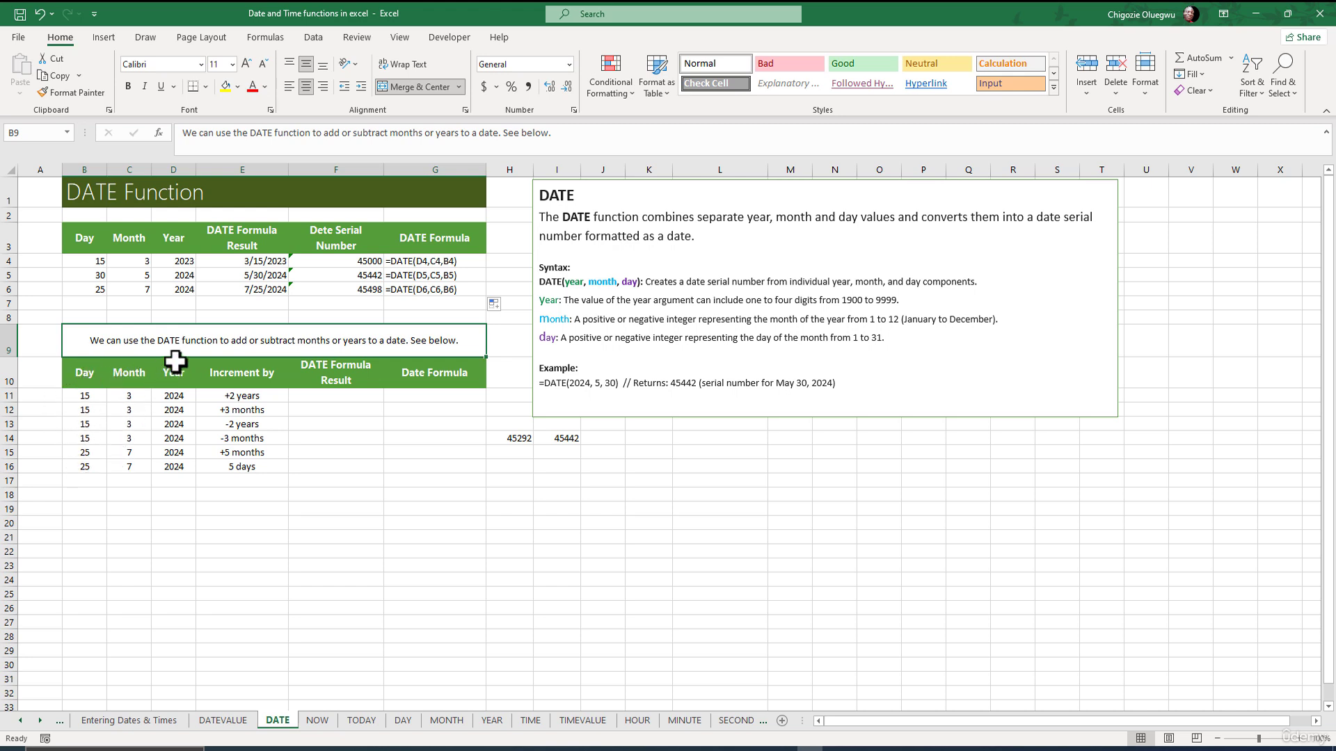
left_click(232, 395)
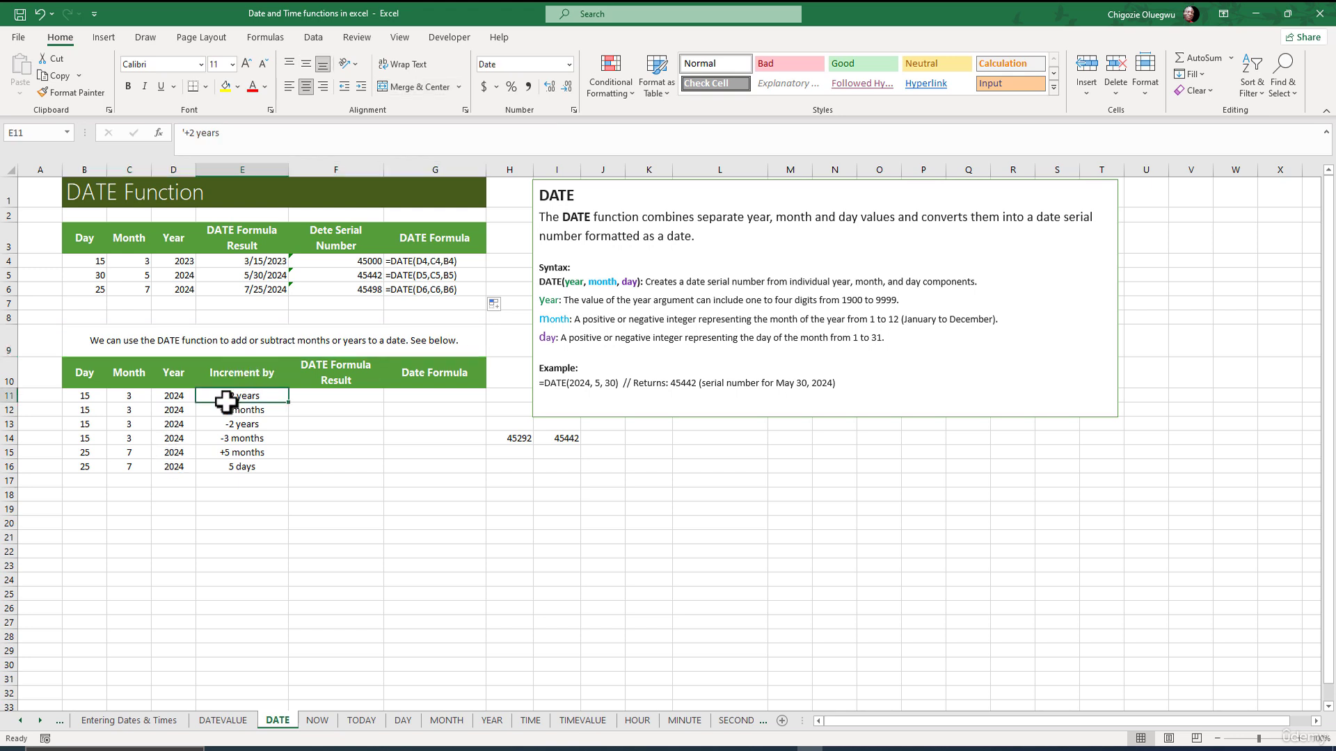
left_click(220, 414)
left_click(224, 424)
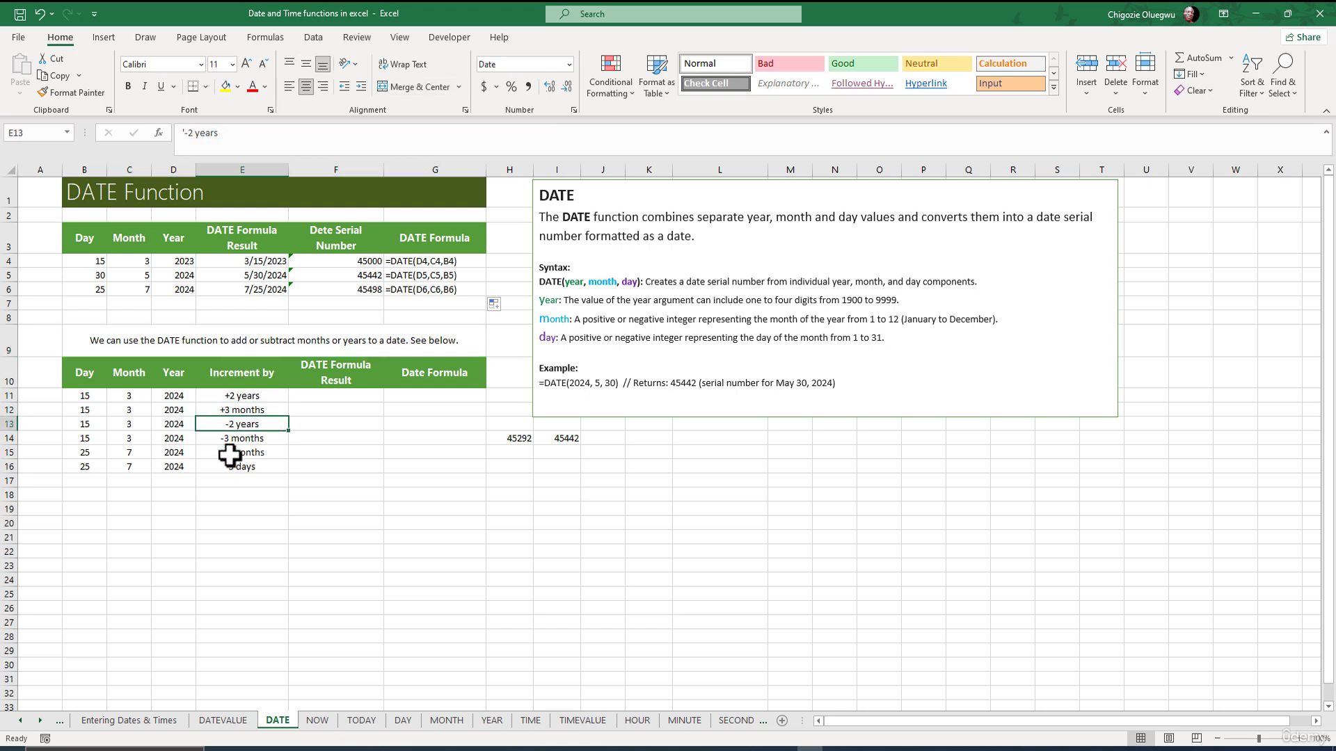
left_click(227, 442)
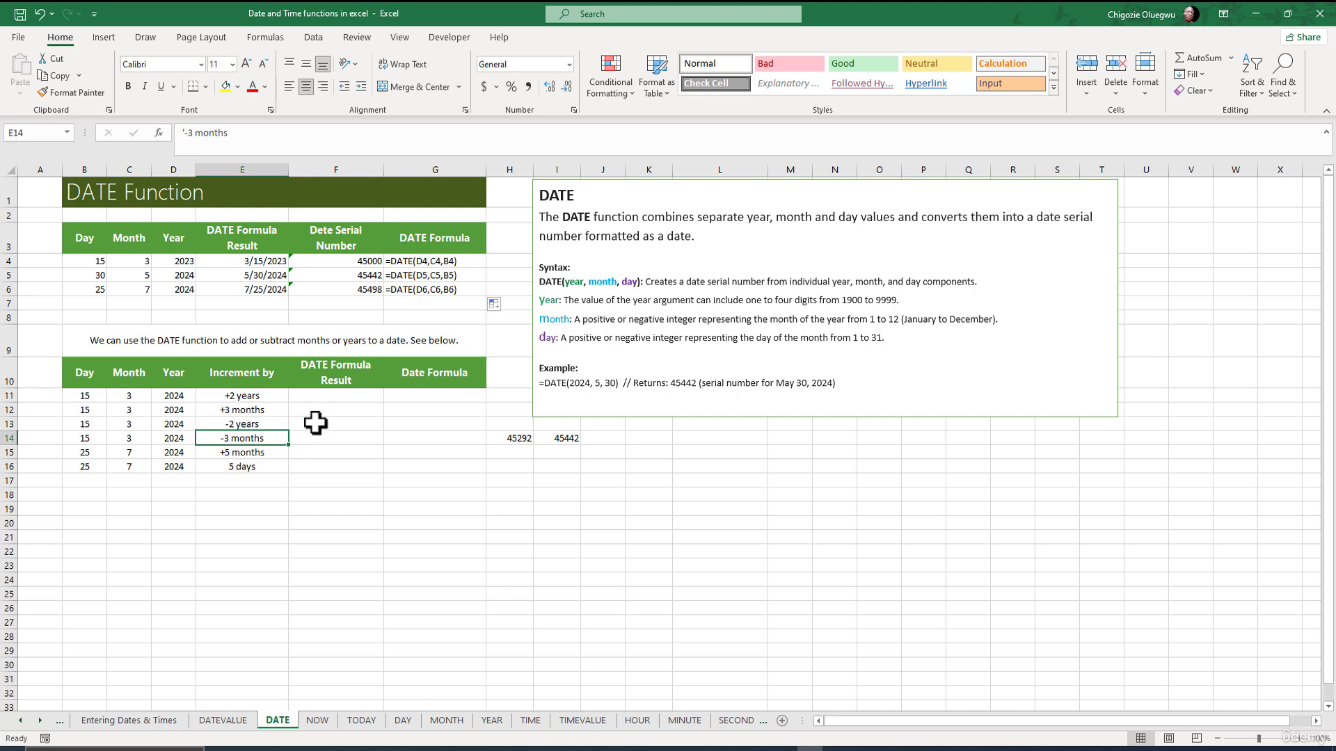
left_click(250, 453)
left_click(263, 465)
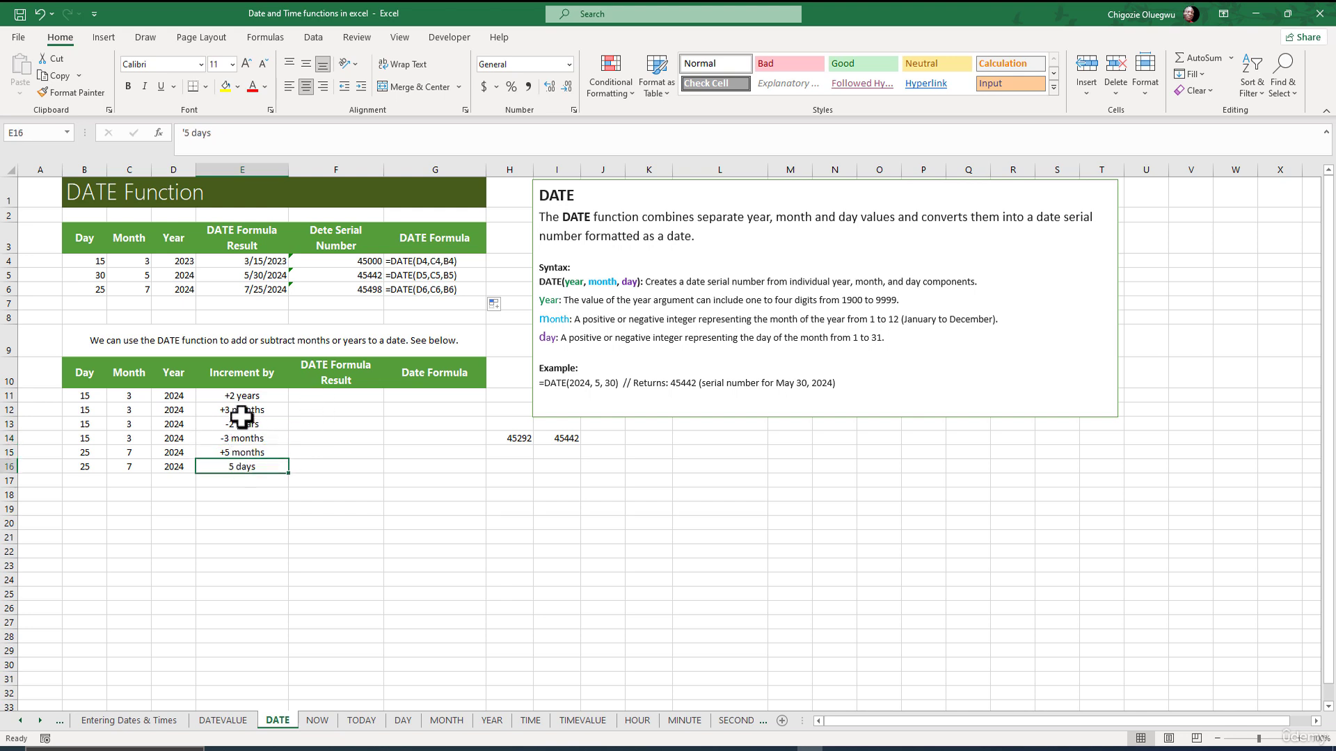
left_click_drag(240, 395, 232, 466)
left_click(229, 394)
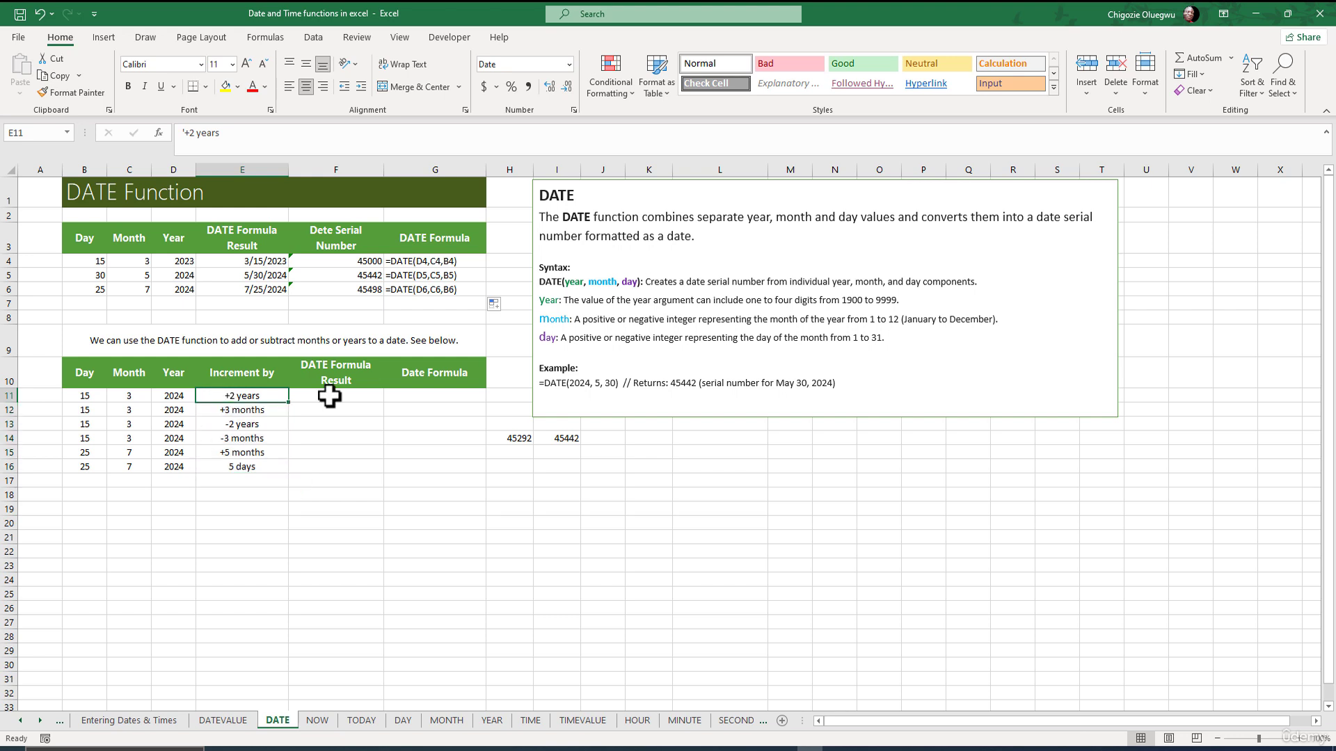
left_click(333, 396)
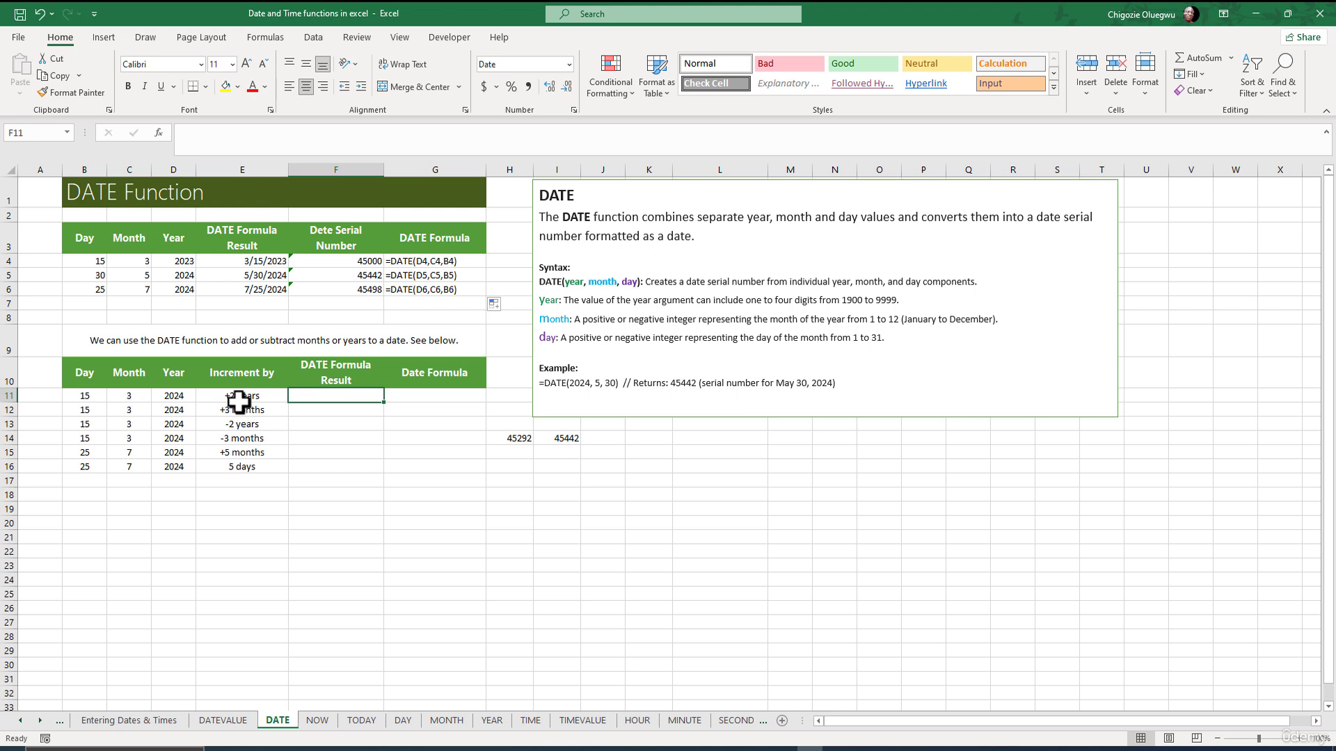
Enter =DATE(D11+2,C11,B11) in F11 to get 3/15/2026, reviewing the +2 increment.
left_click(198, 135)
type("=")
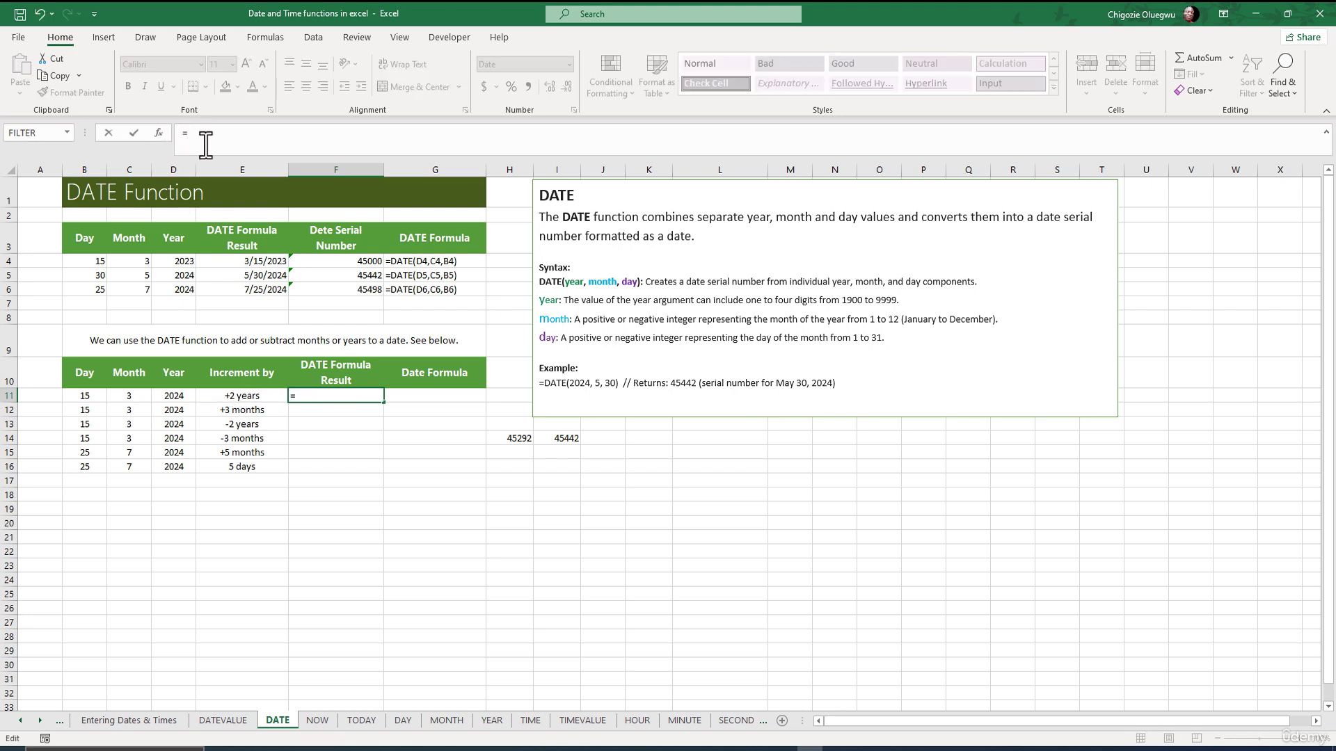
type("DATE(")
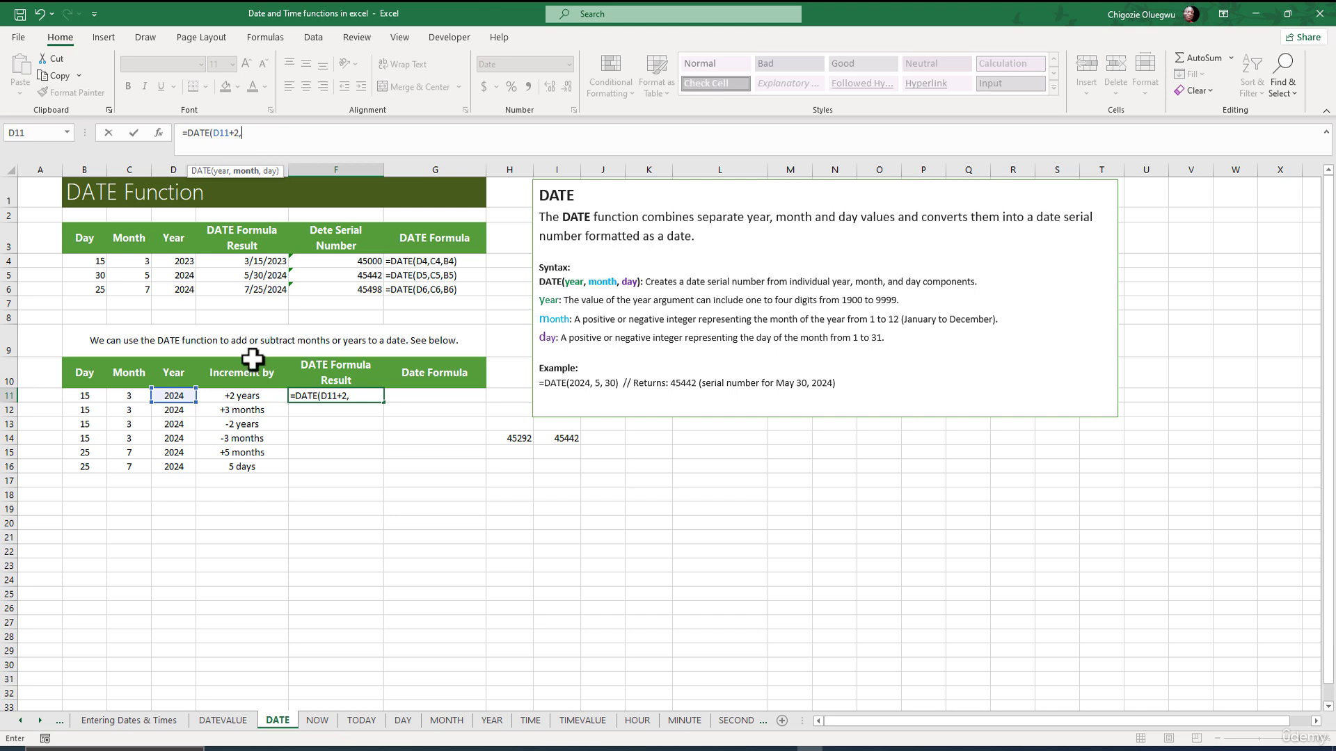
left_click(125, 397)
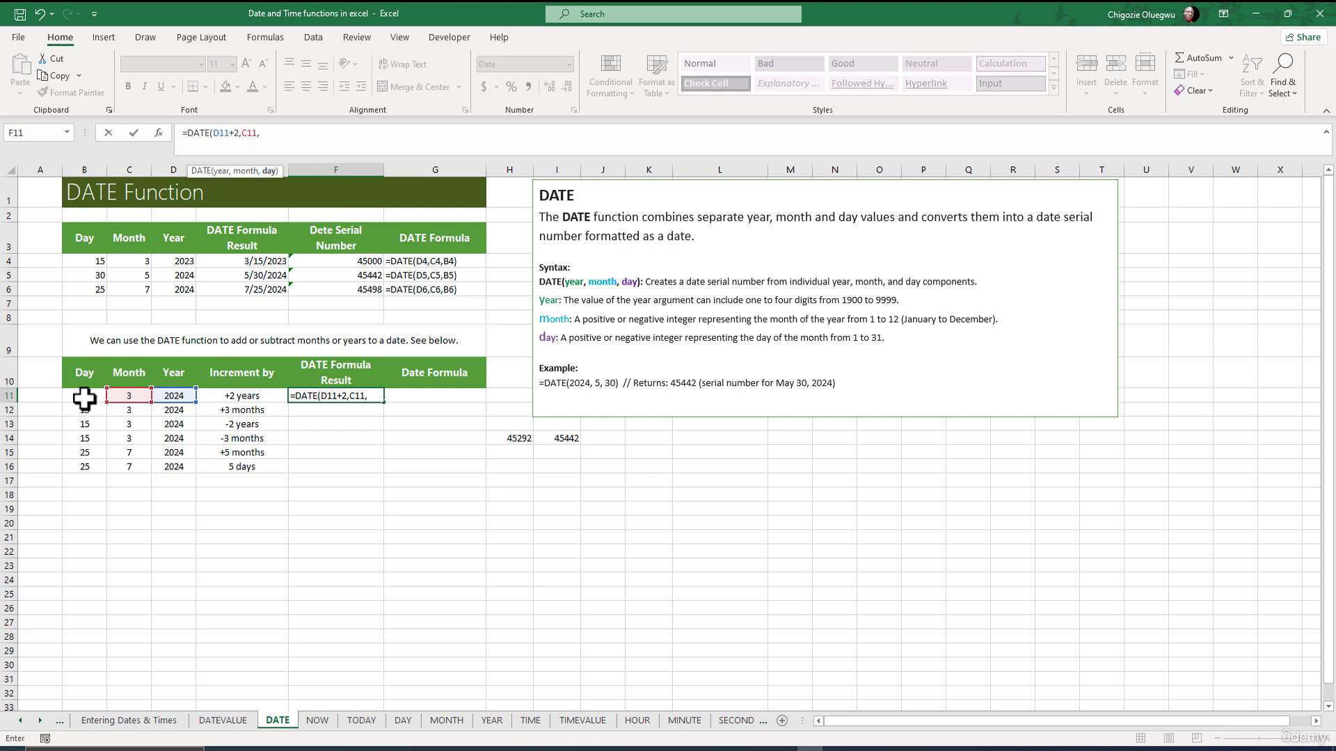
left_click(84, 398)
type(")")
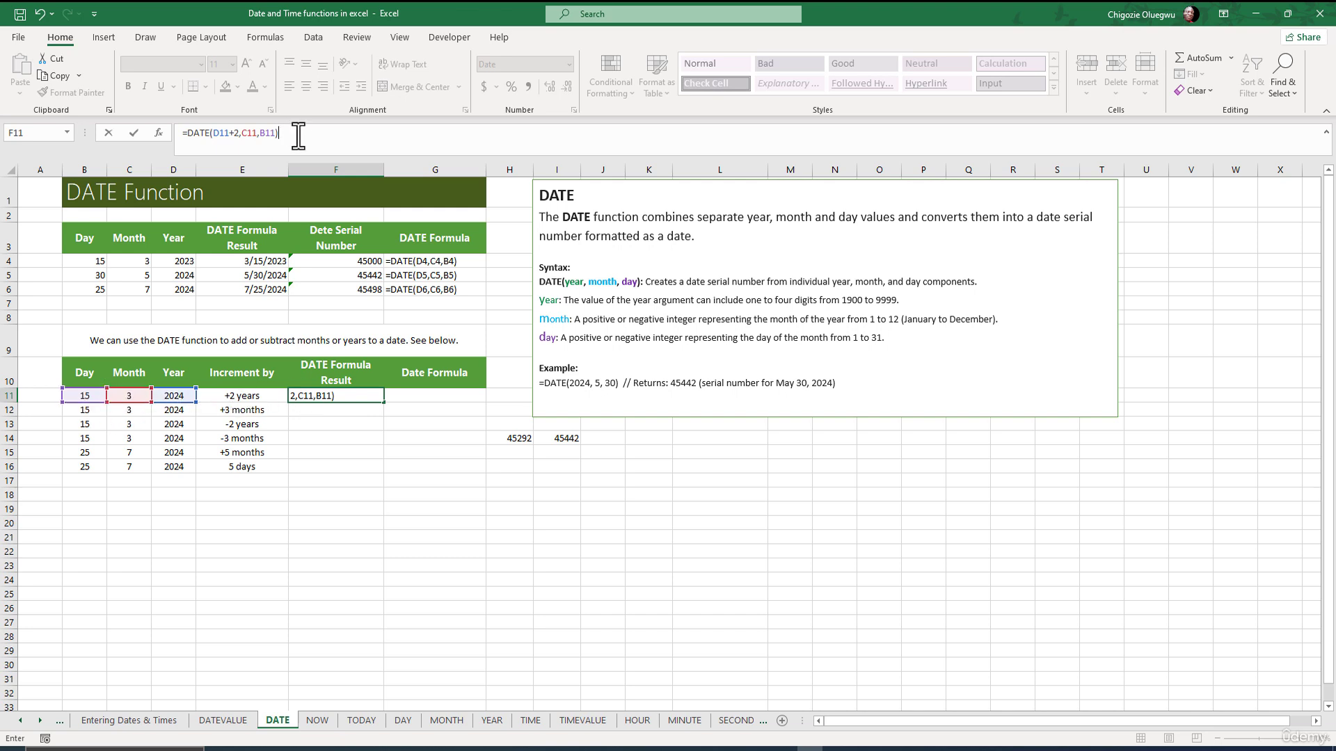
key("Return")
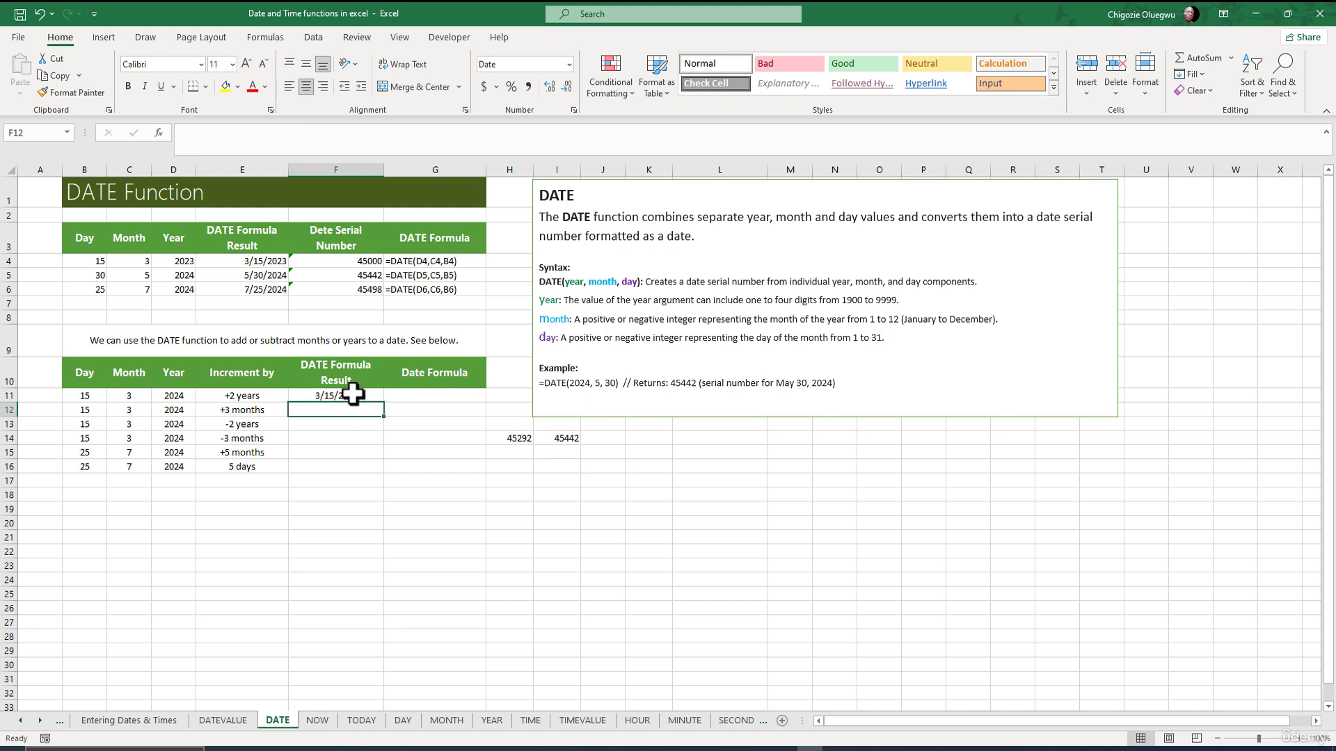
left_click(315, 397)
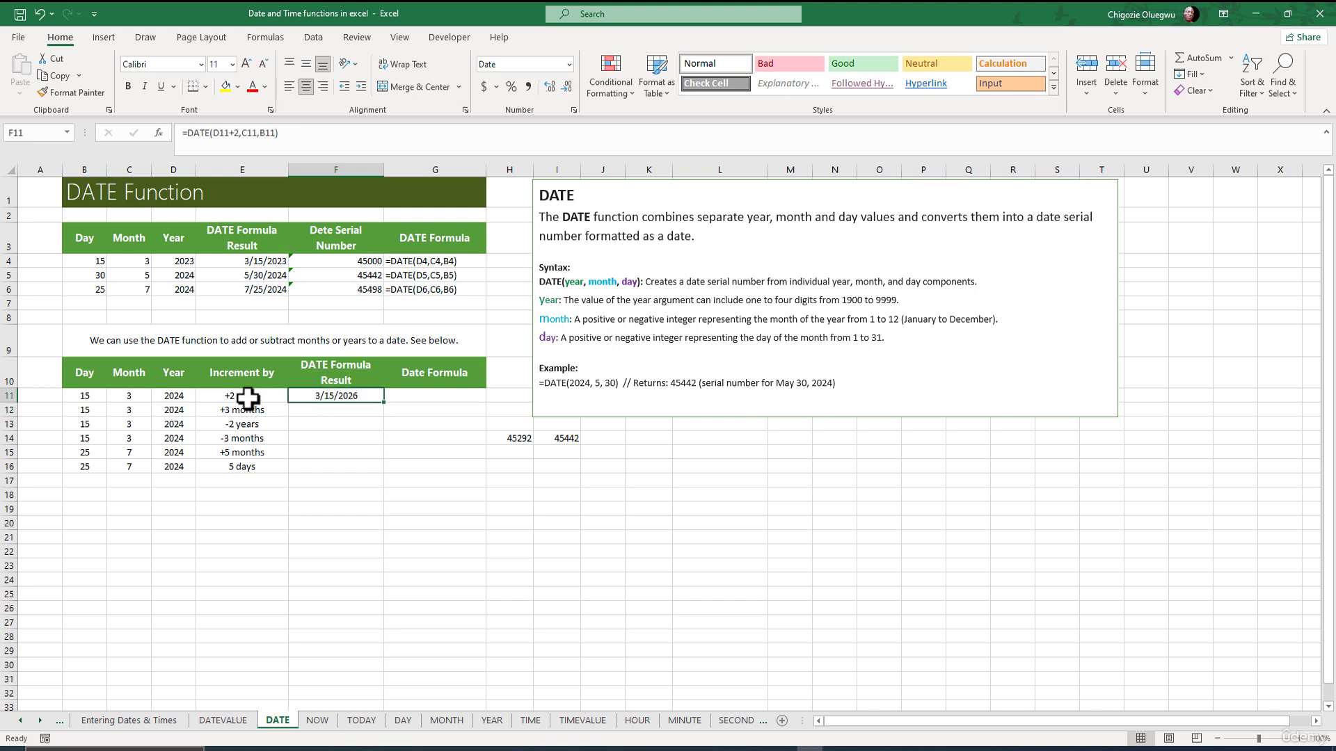
left_click(245, 134)
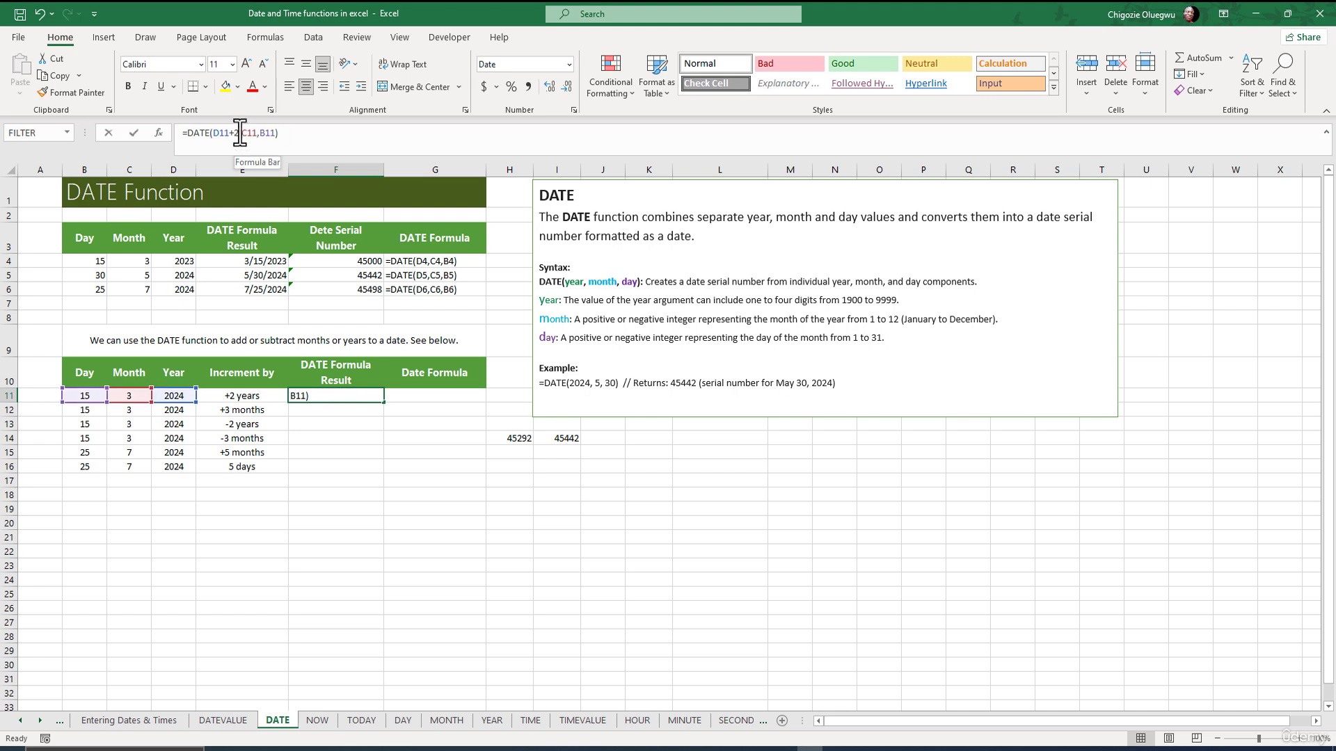
left_click_drag(241, 133, 230, 133)
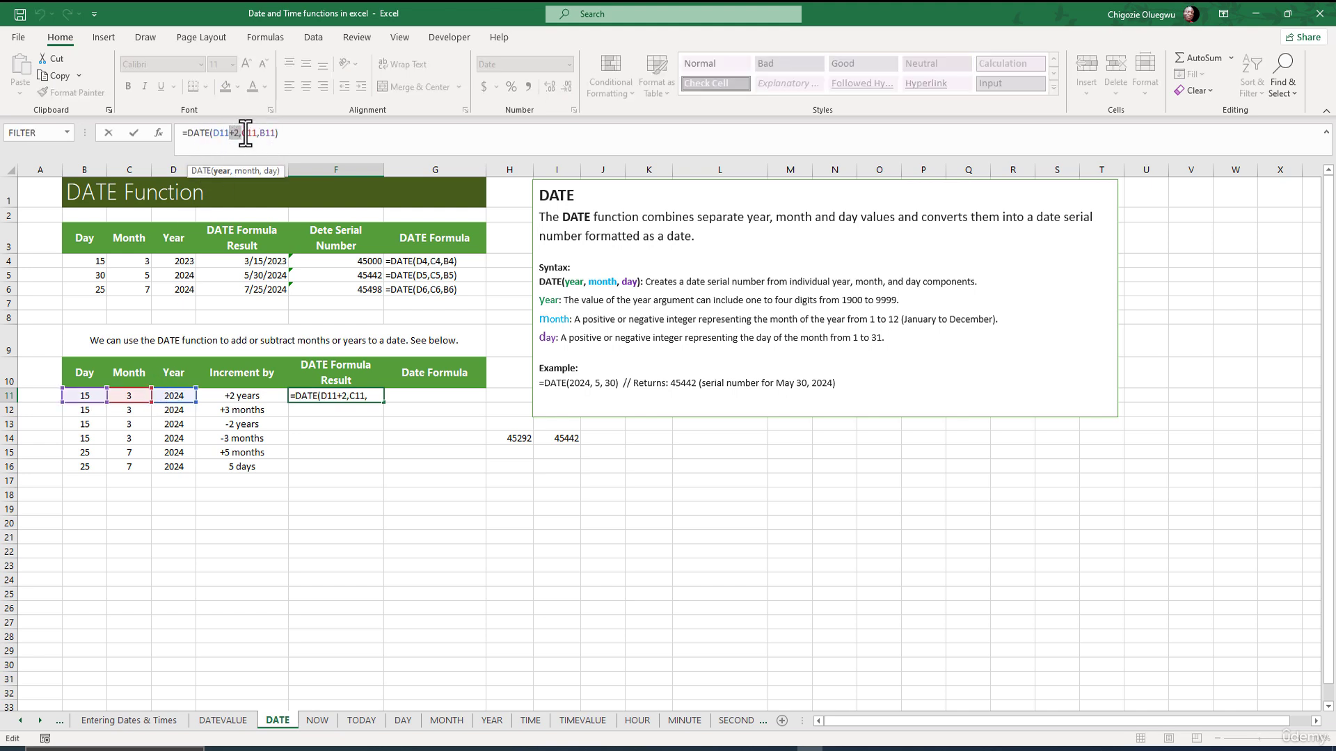
left_click(299, 135)
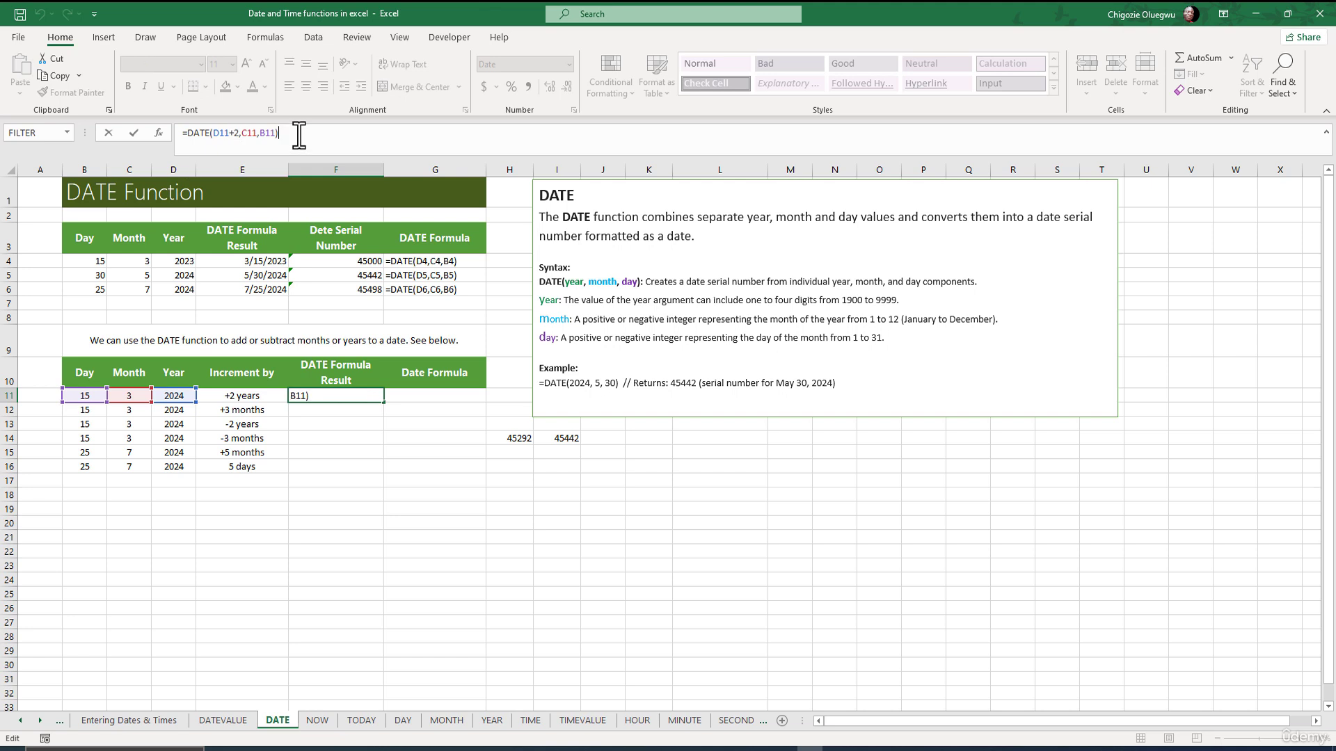
key("Return")
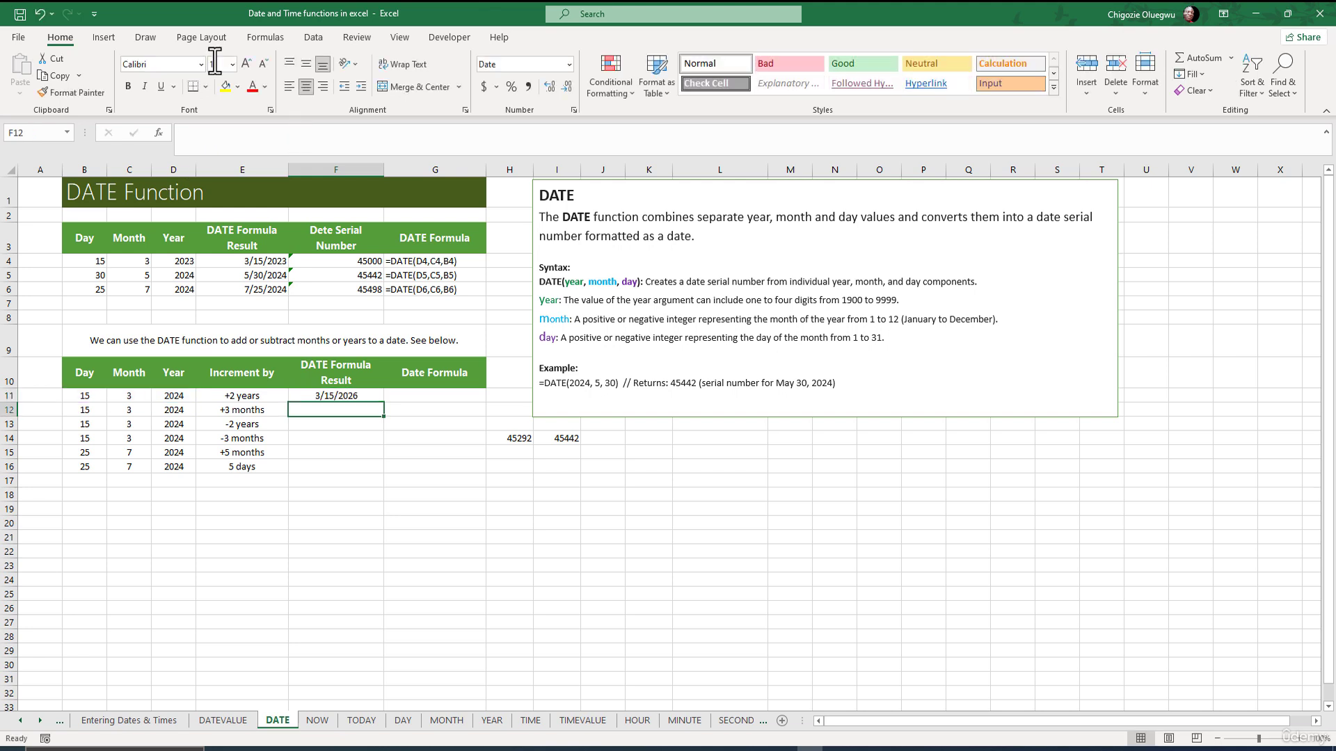
Enter =DATE(D12,C12+3,B12) in F12, returning 6/15/2024.
left_click(212, 136)
type("=")
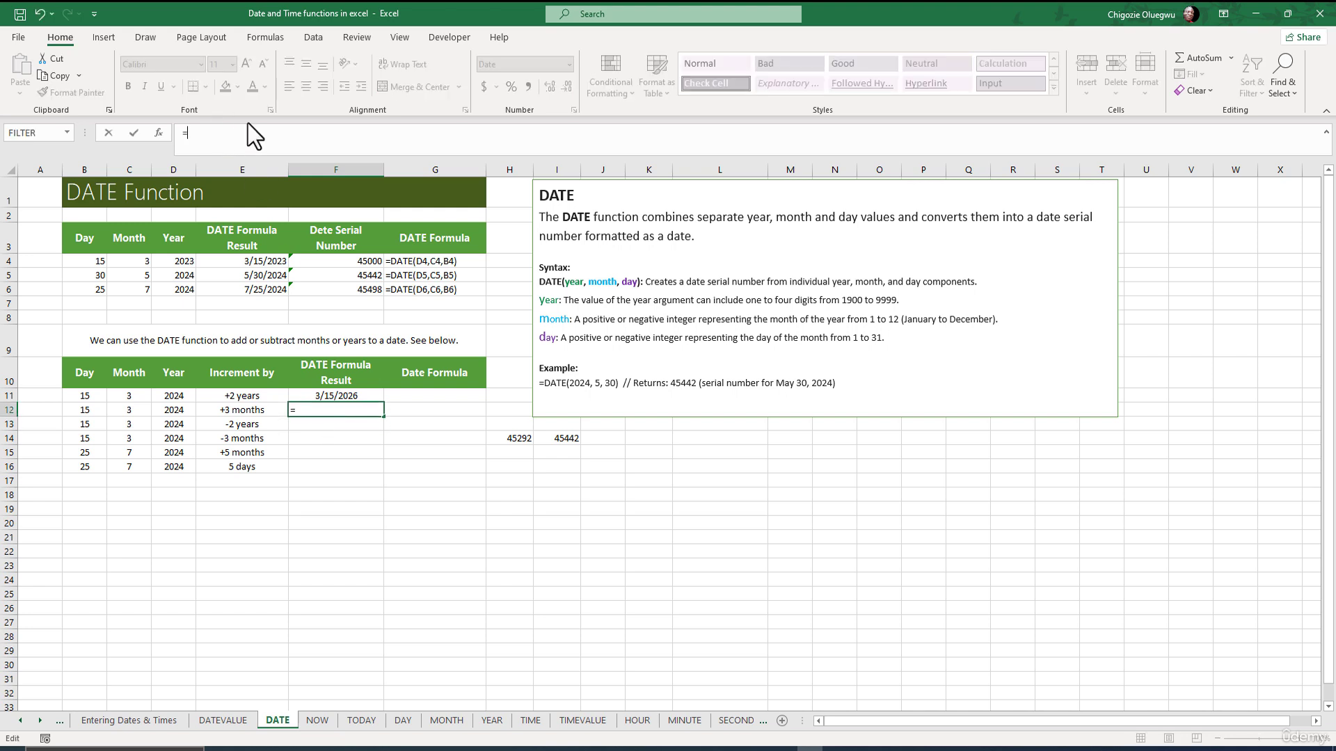
type("DATE(")
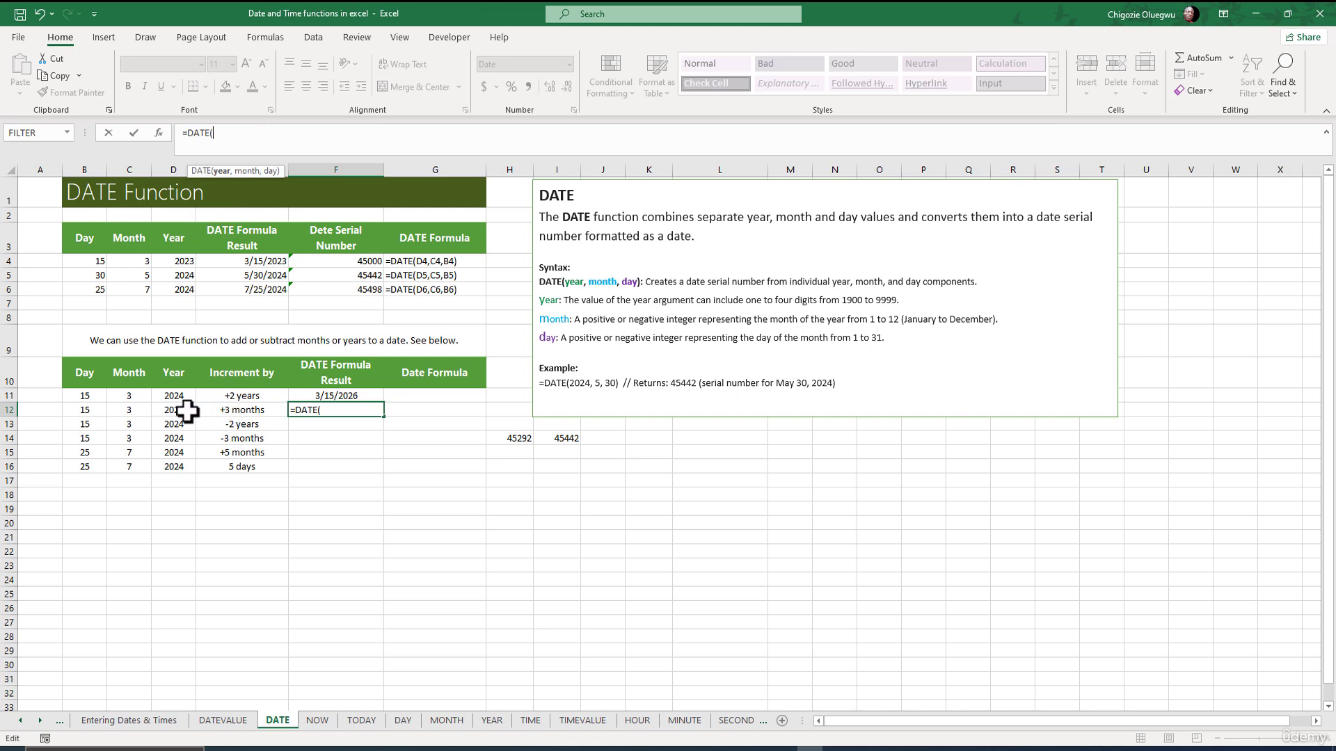
left_click(175, 411)
type(",")
left_click(124, 411)
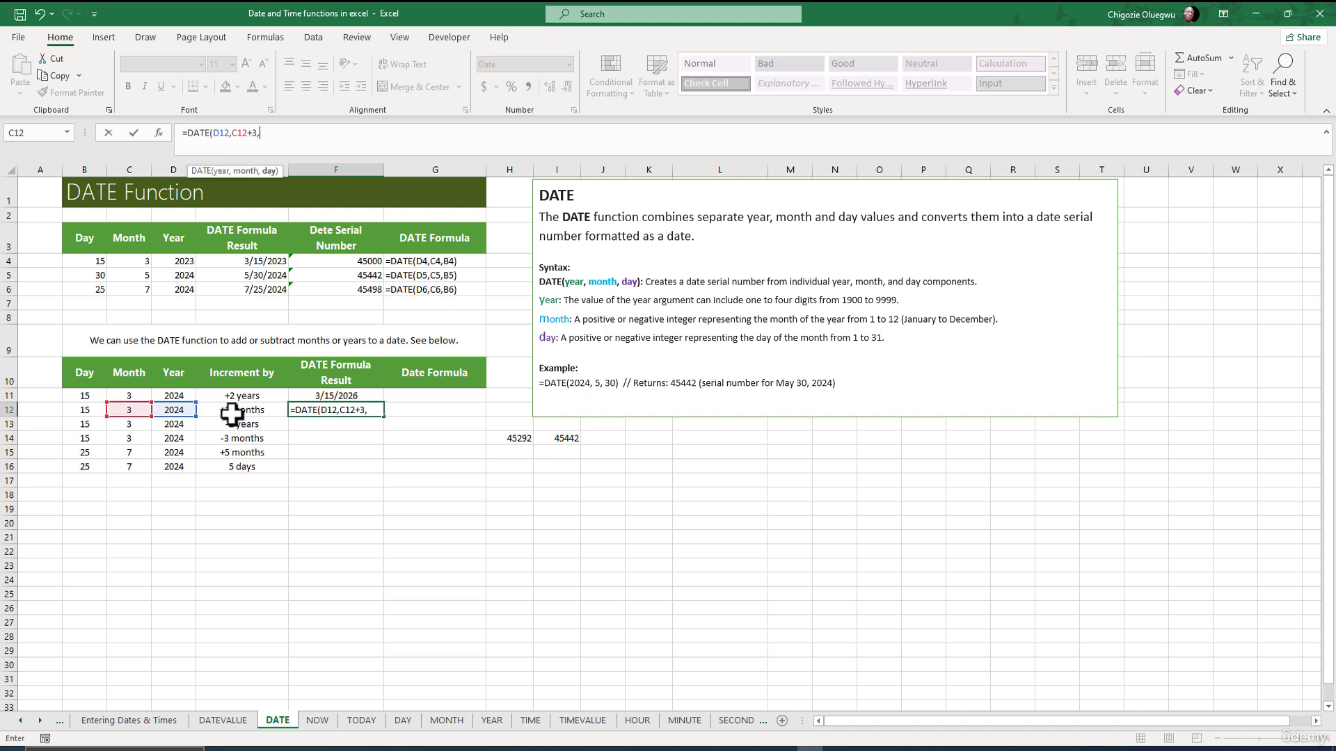
left_click(86, 409)
type(")")
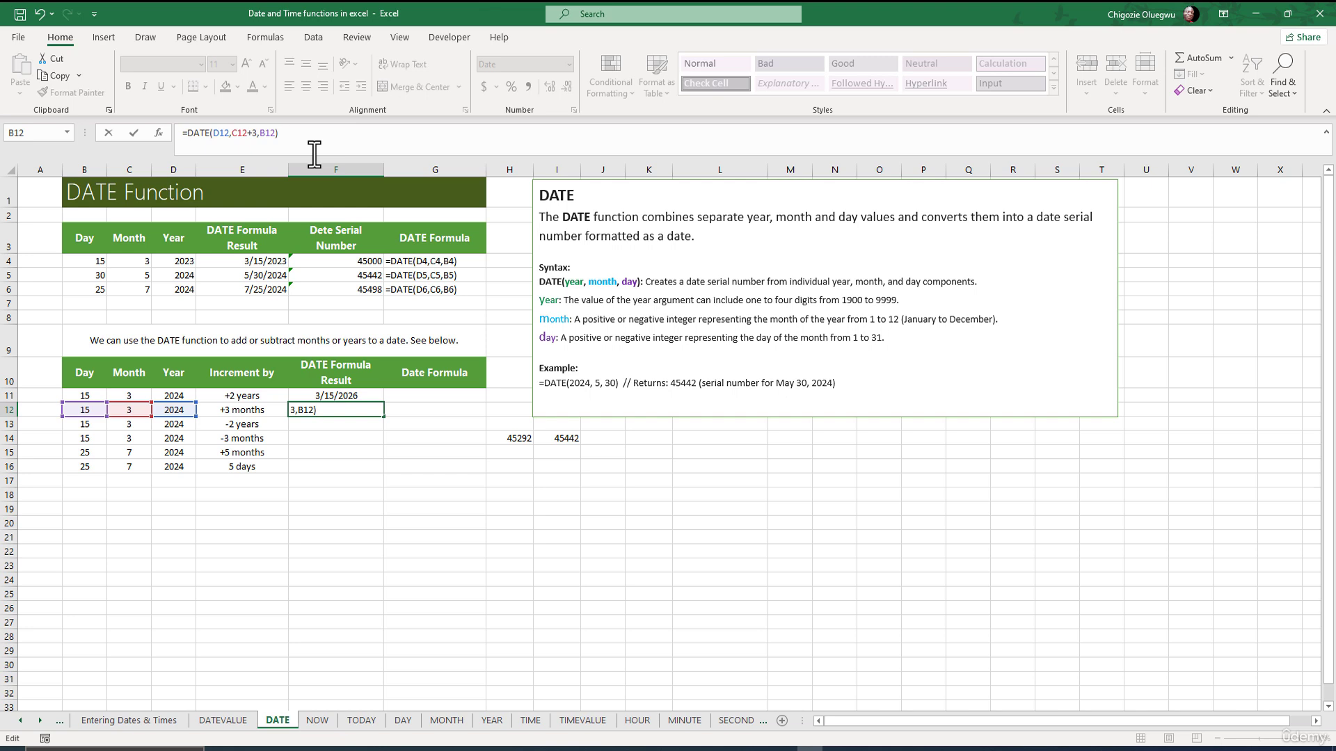
key("Return")
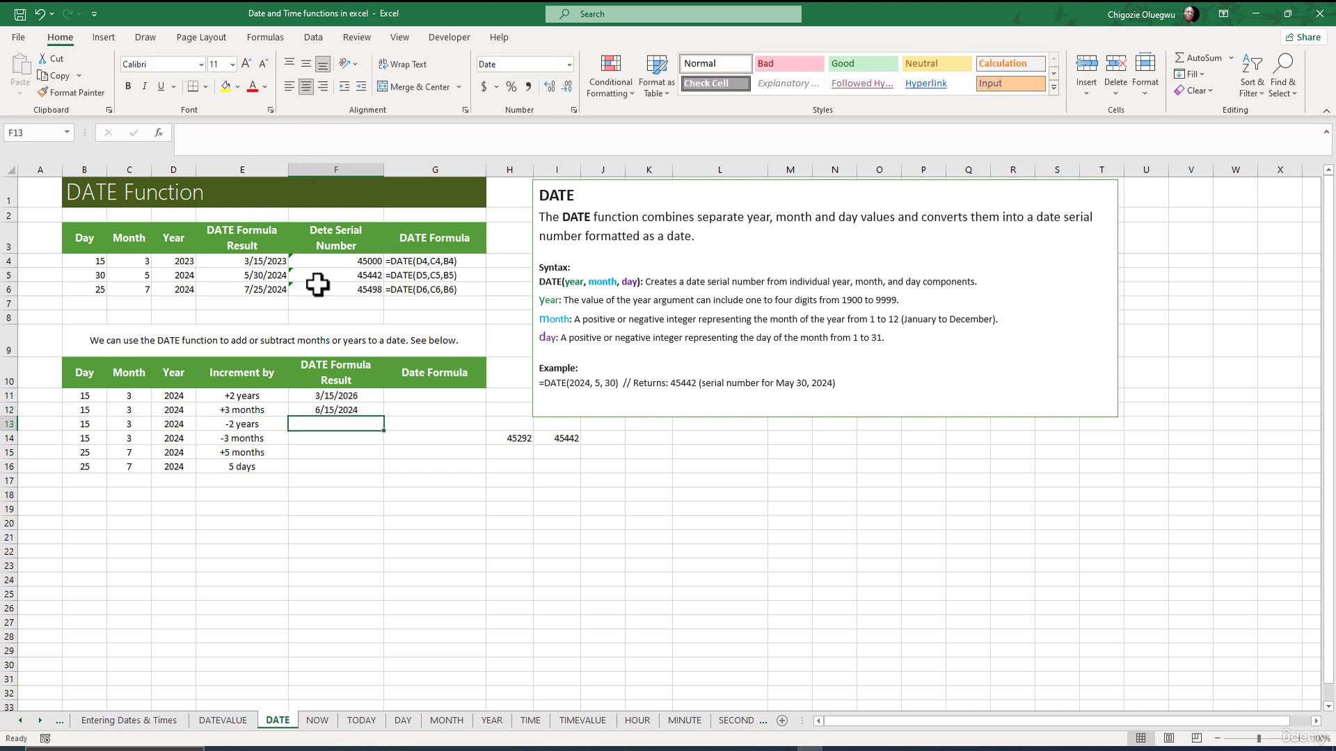
left_click(324, 412)
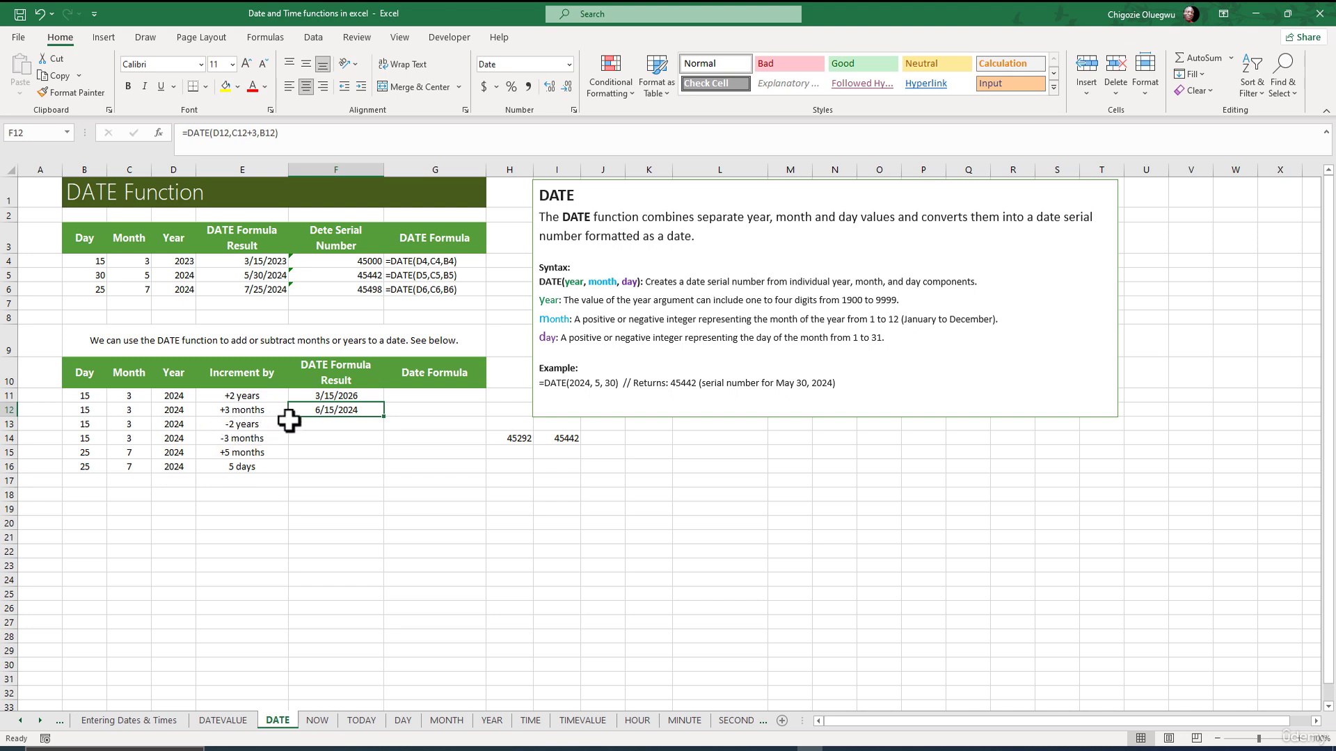
left_click(318, 426)
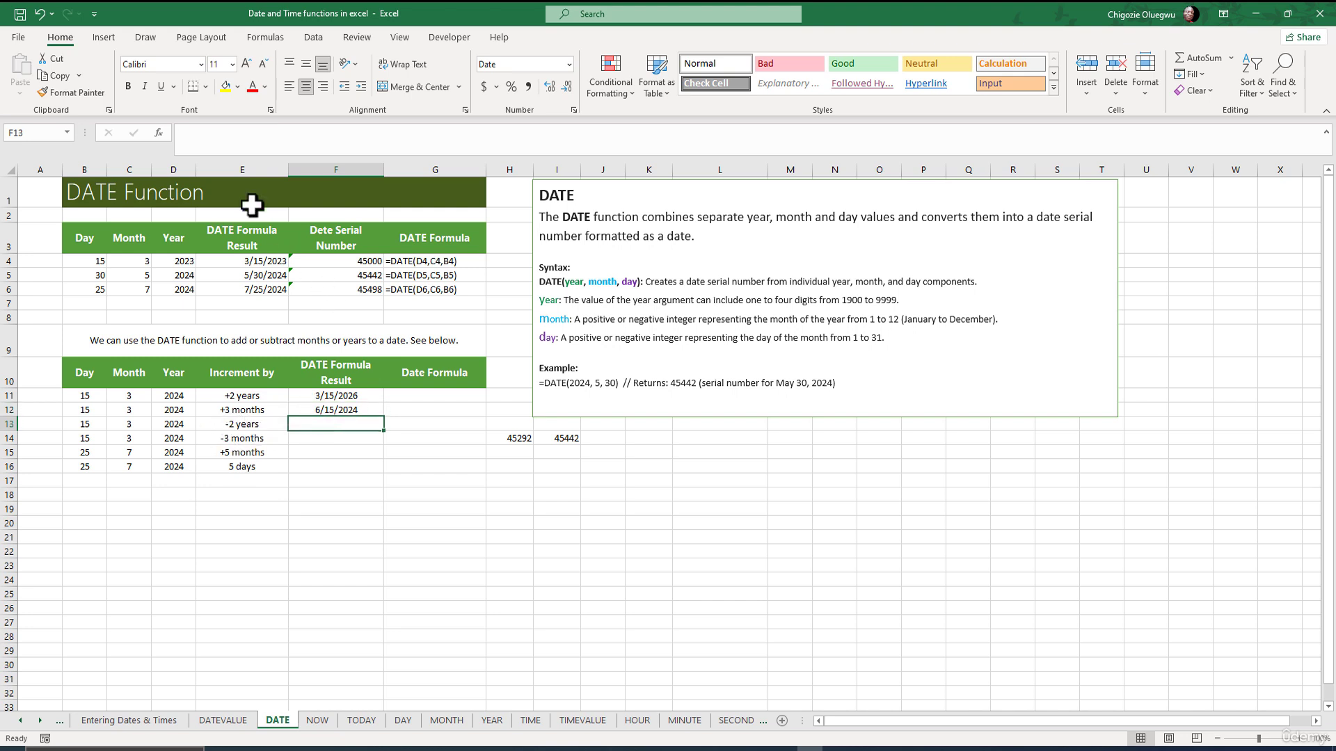
Enter =DATE(D13-2,C13,B13) in F13 for the date two years earlier.
left_click(206, 129)
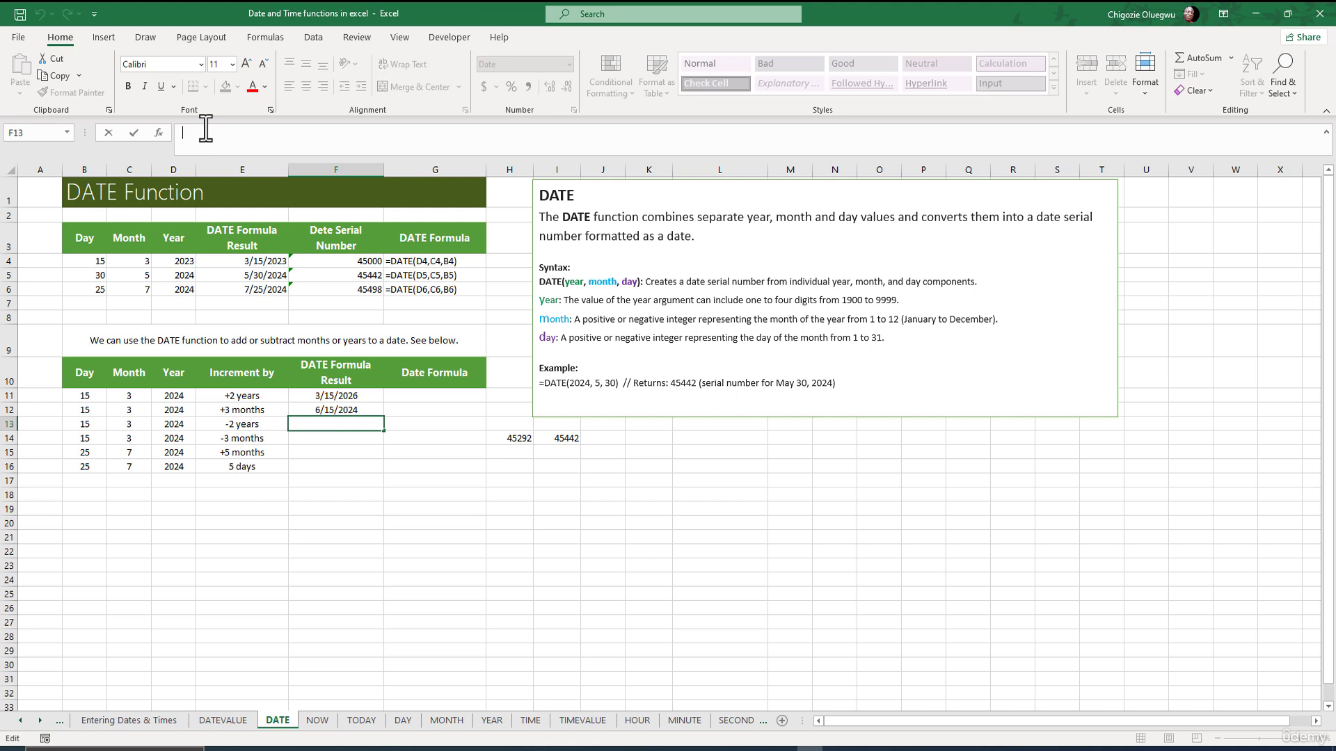
type("=DATE(")
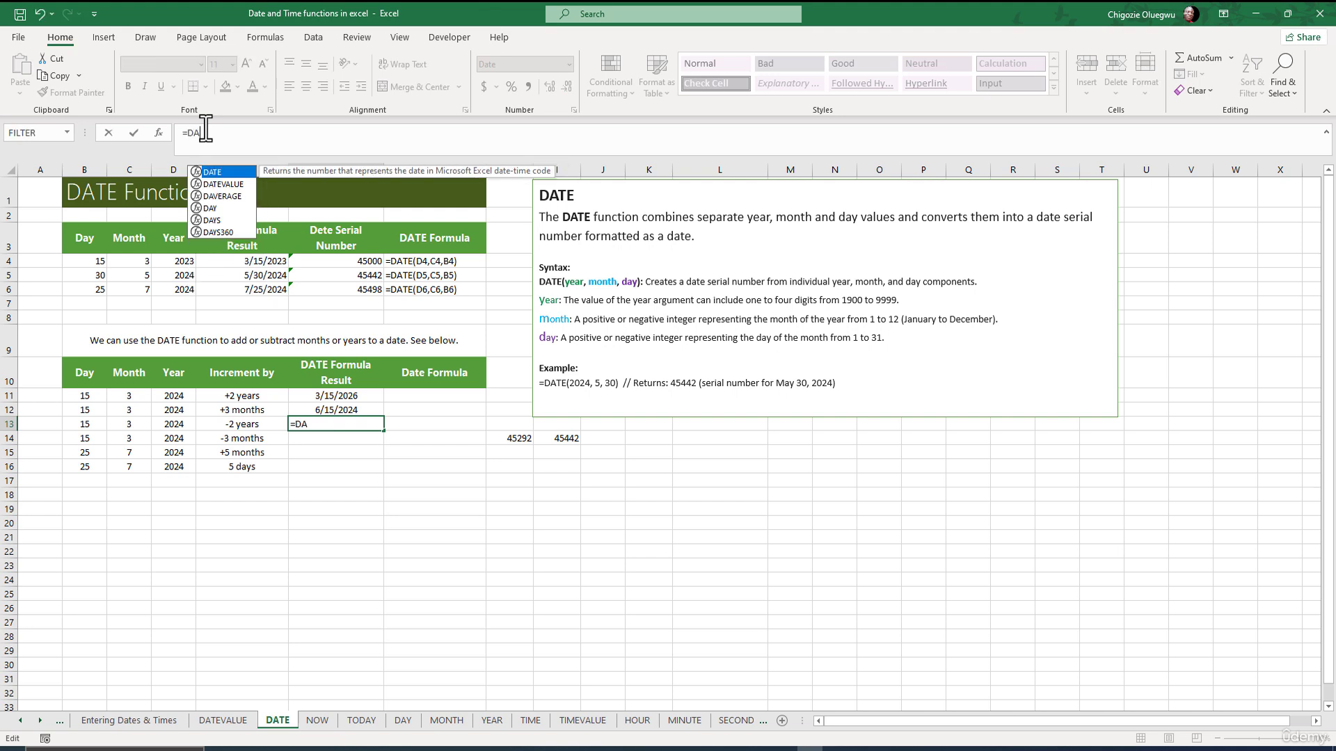
left_click(179, 426)
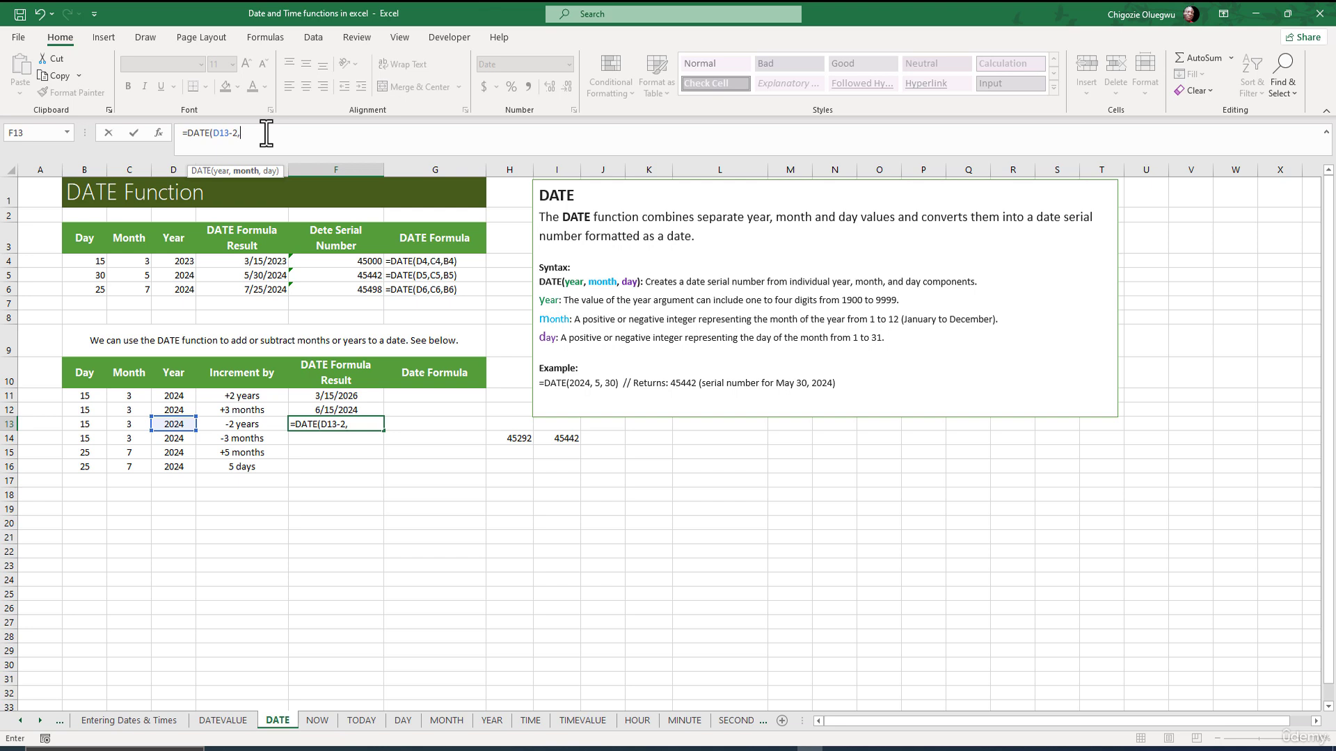
left_click(129, 425)
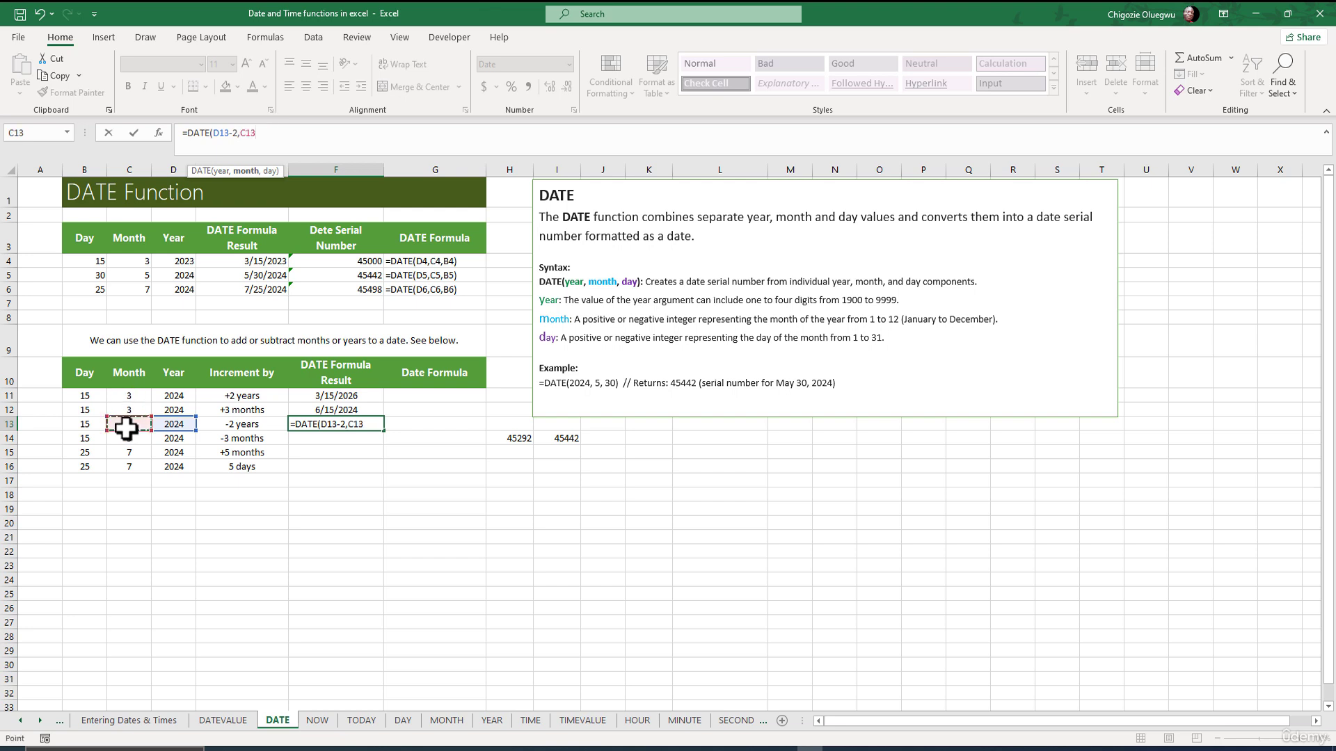
type(",")
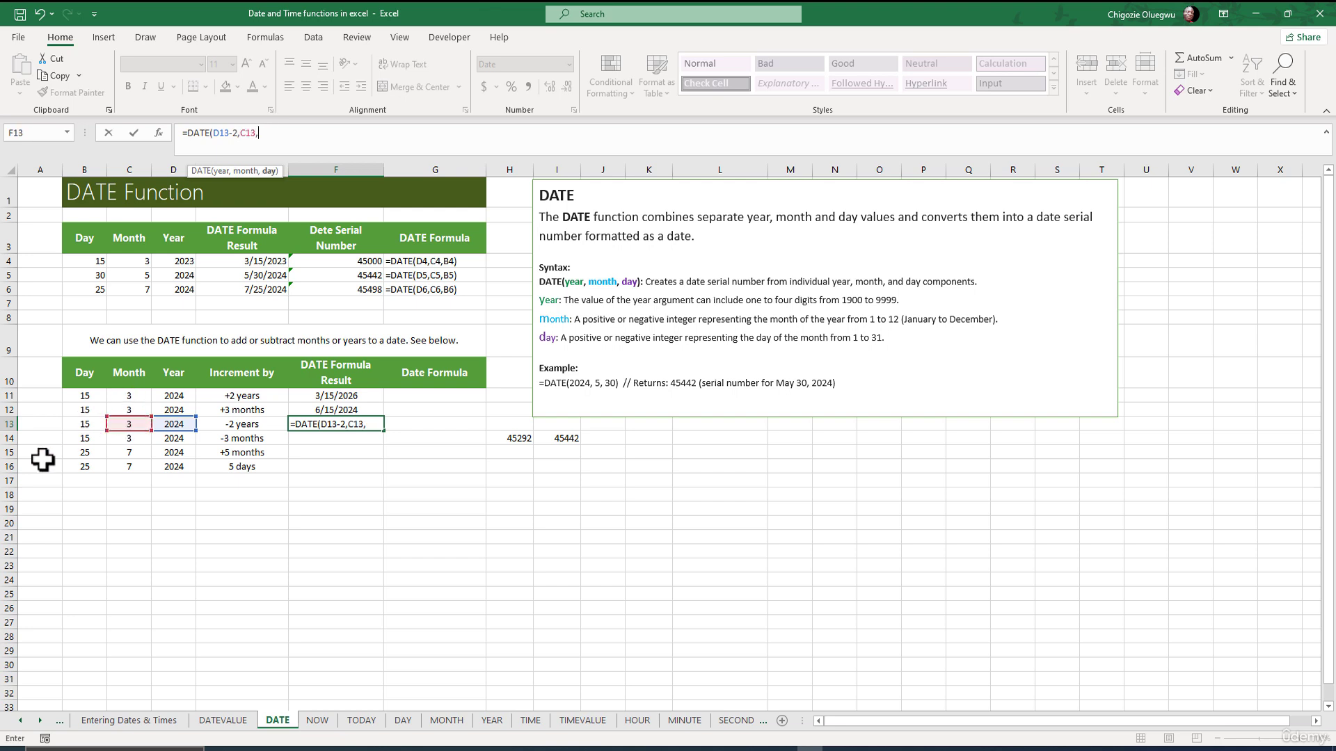
left_click(81, 423)
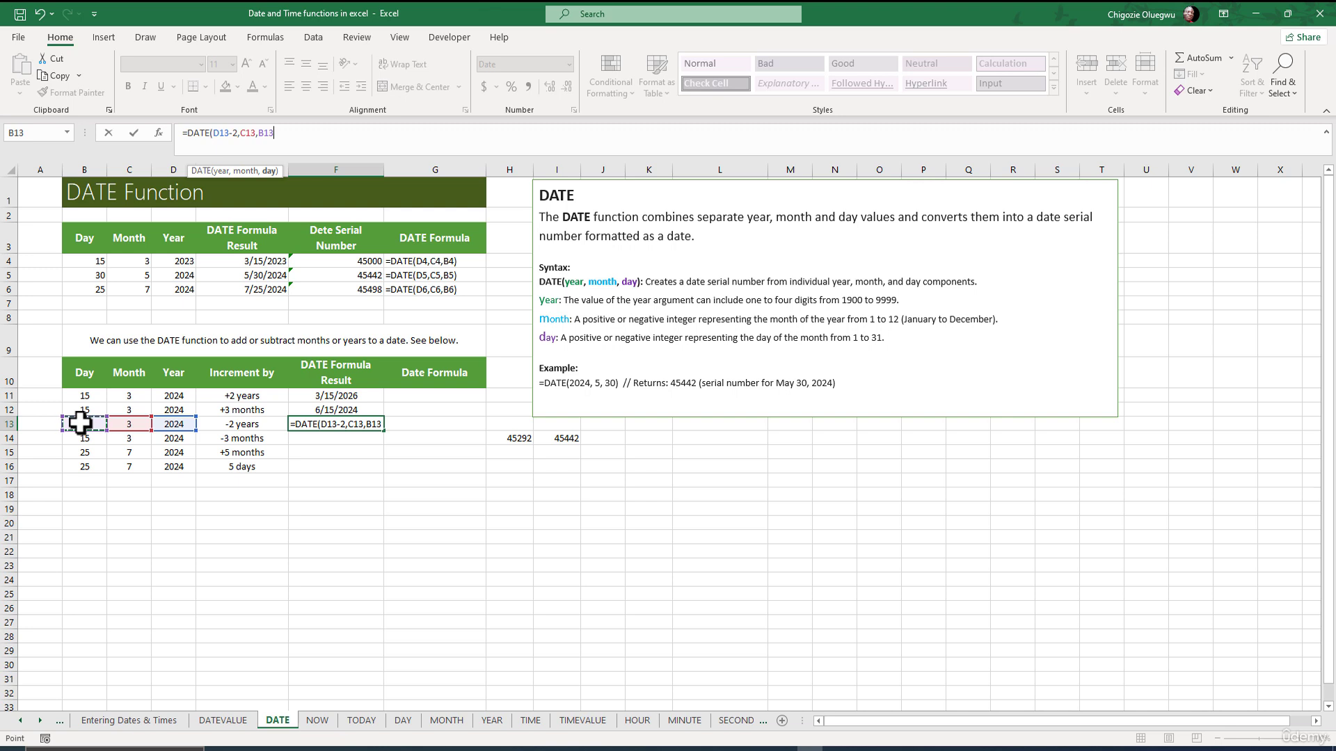
type(")")
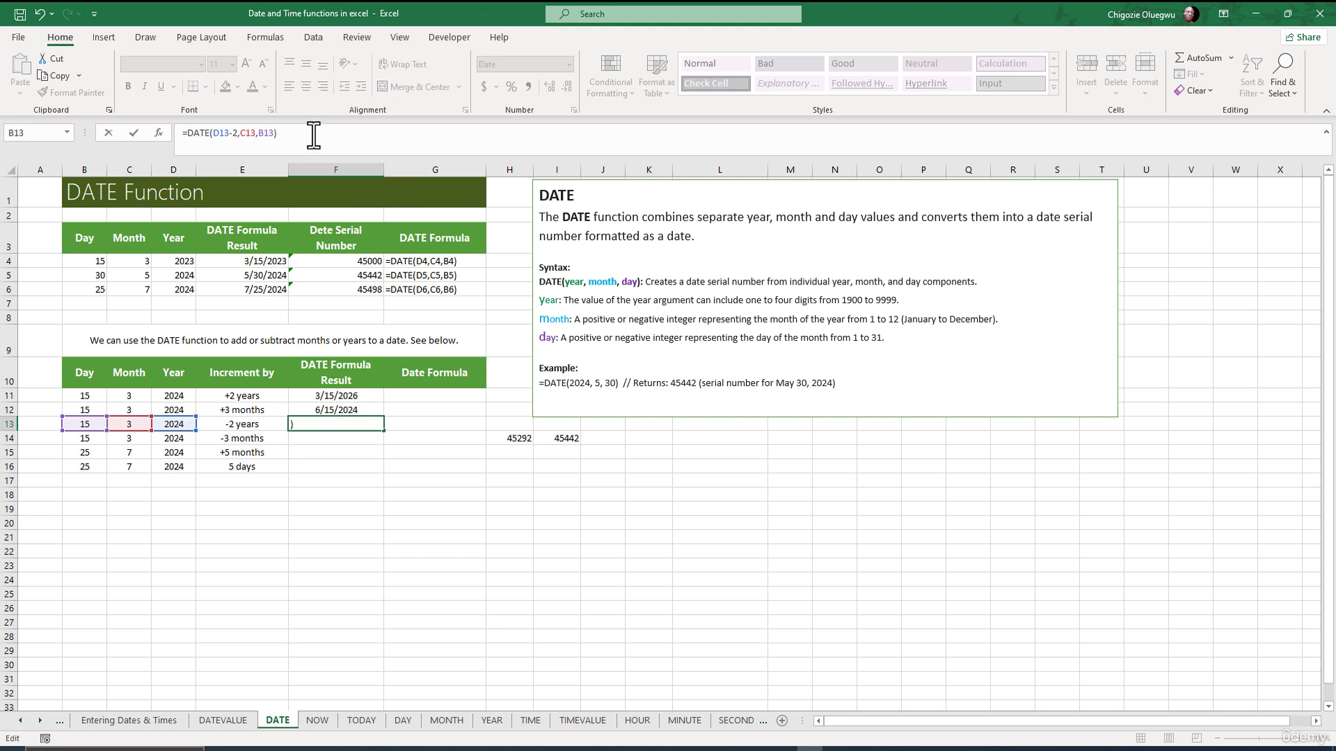
key("ctrl+Return")
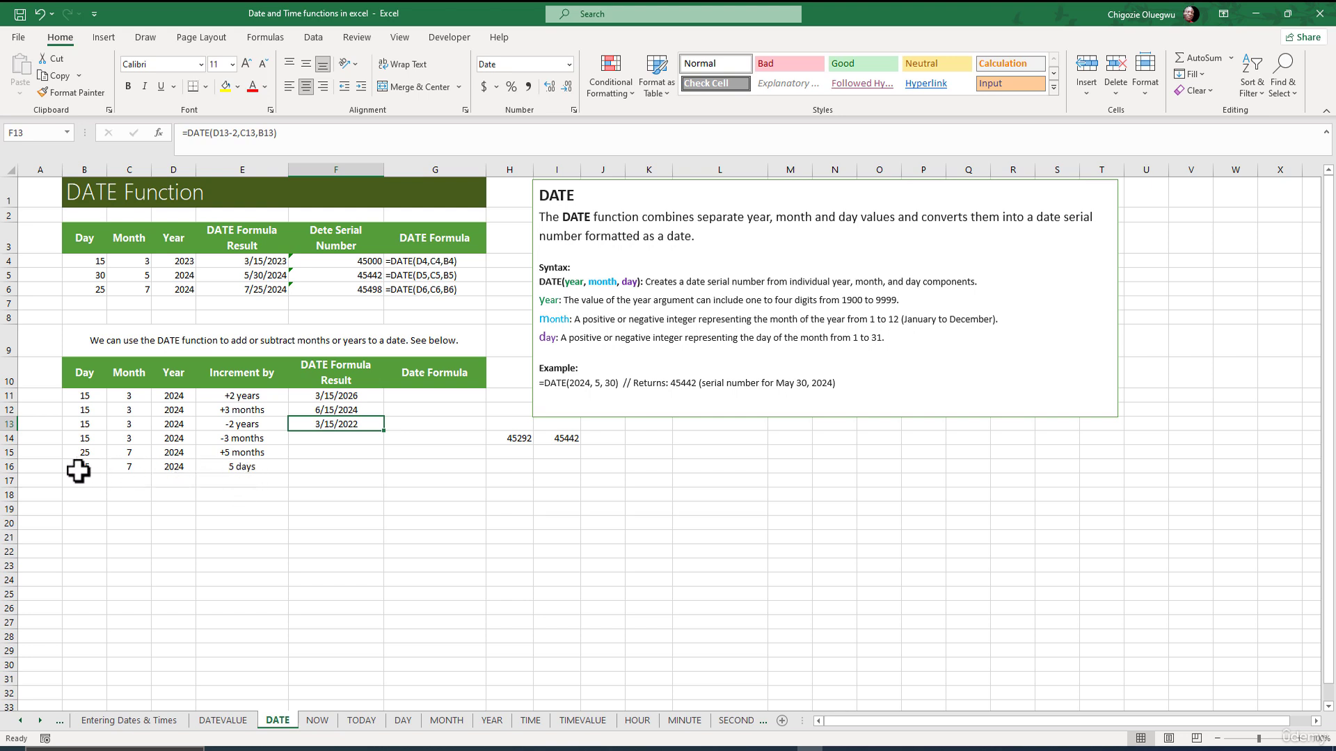
left_click(321, 467)
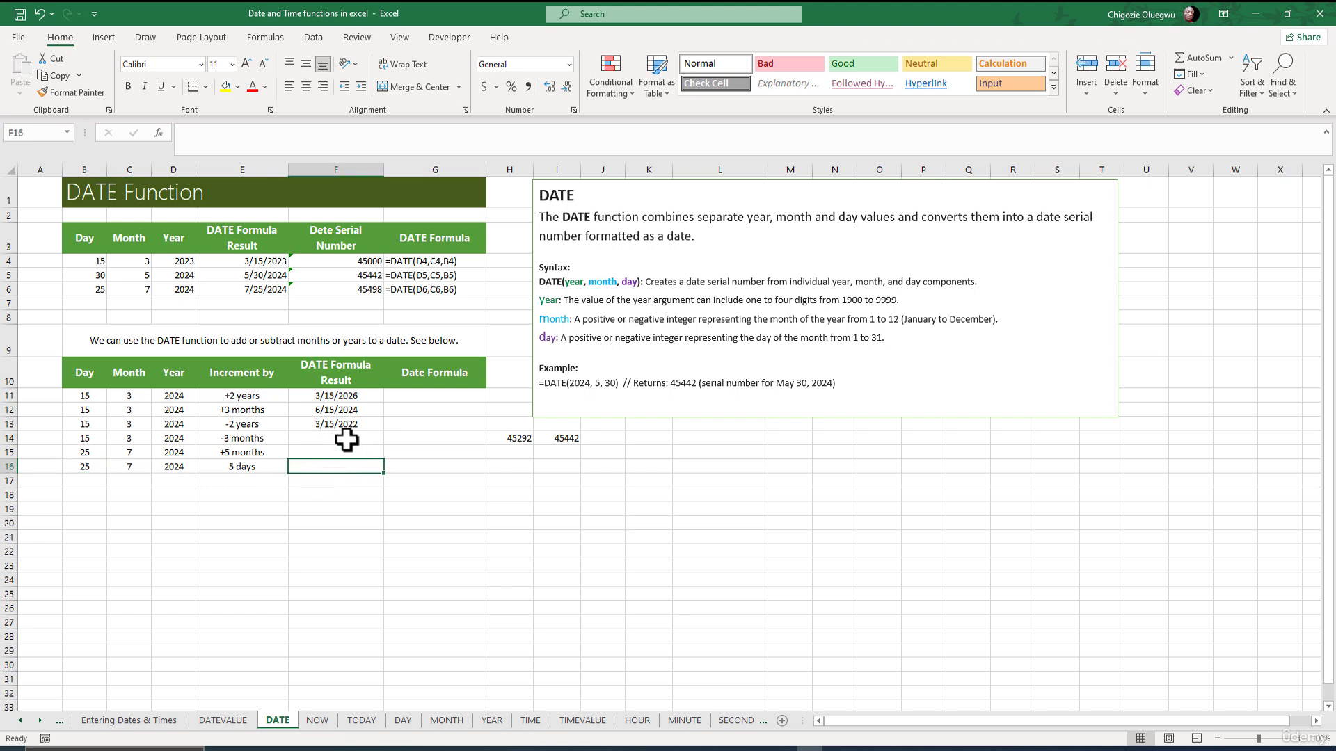
left_click(343, 438)
left_click_drag(283, 446, 78, 473)
left_click(426, 441)
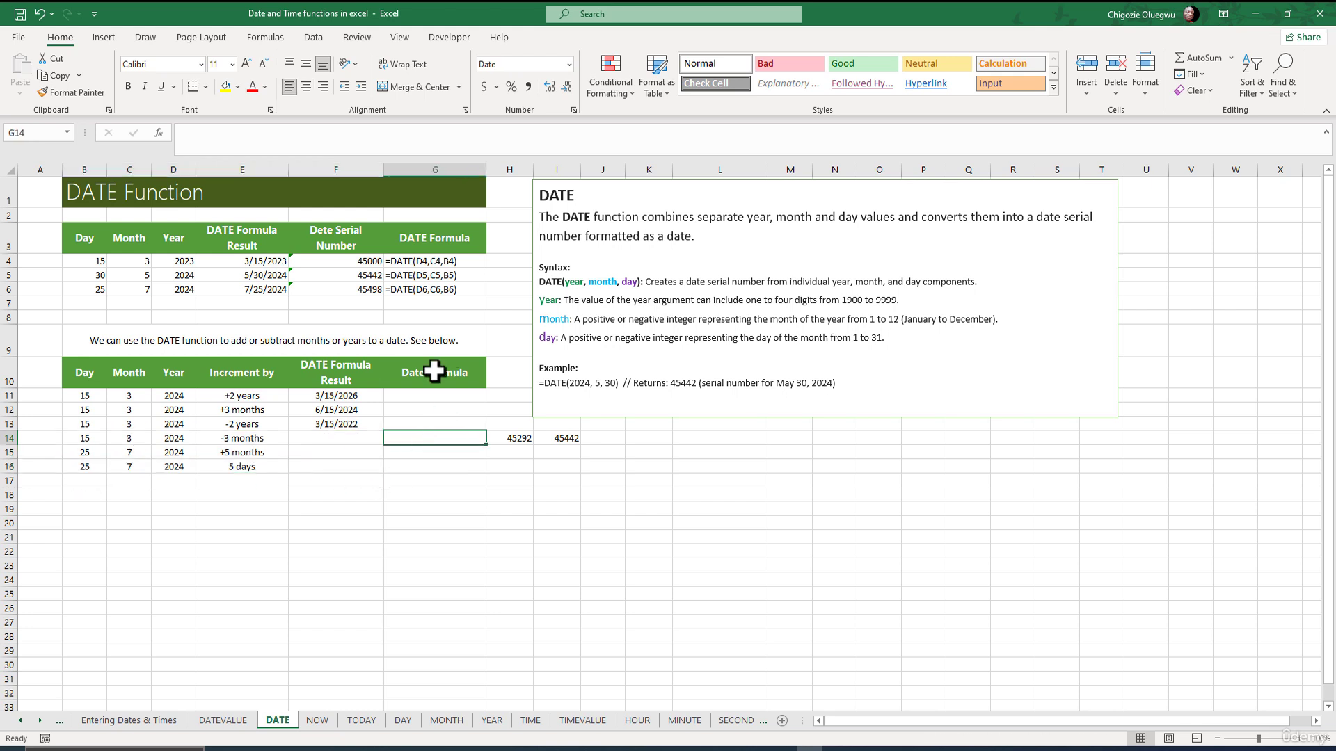